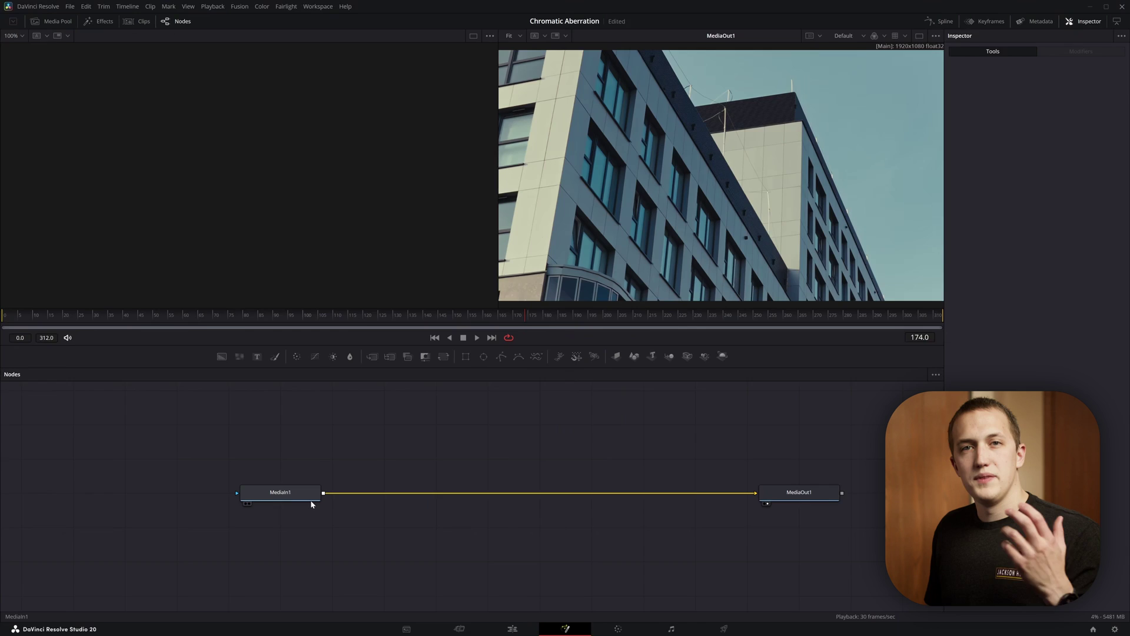
# Add two chained Transform nodes after MediaIn1.
pyautogui.click(225, 482)
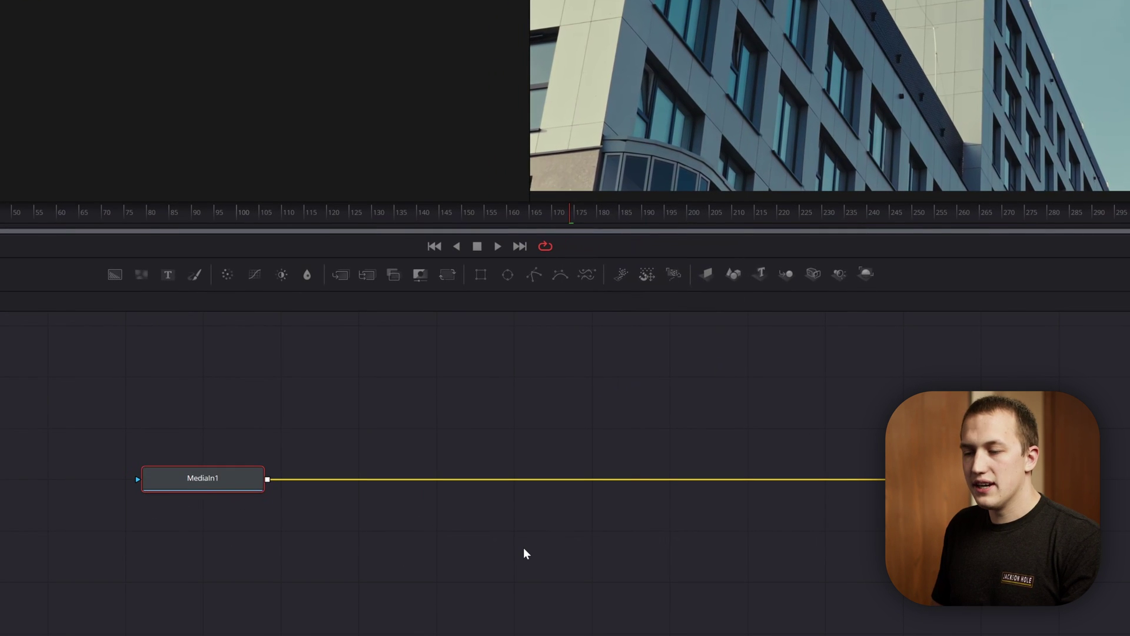
pyautogui.hotkey('shift', 'space')
pyautogui.press('Escape')
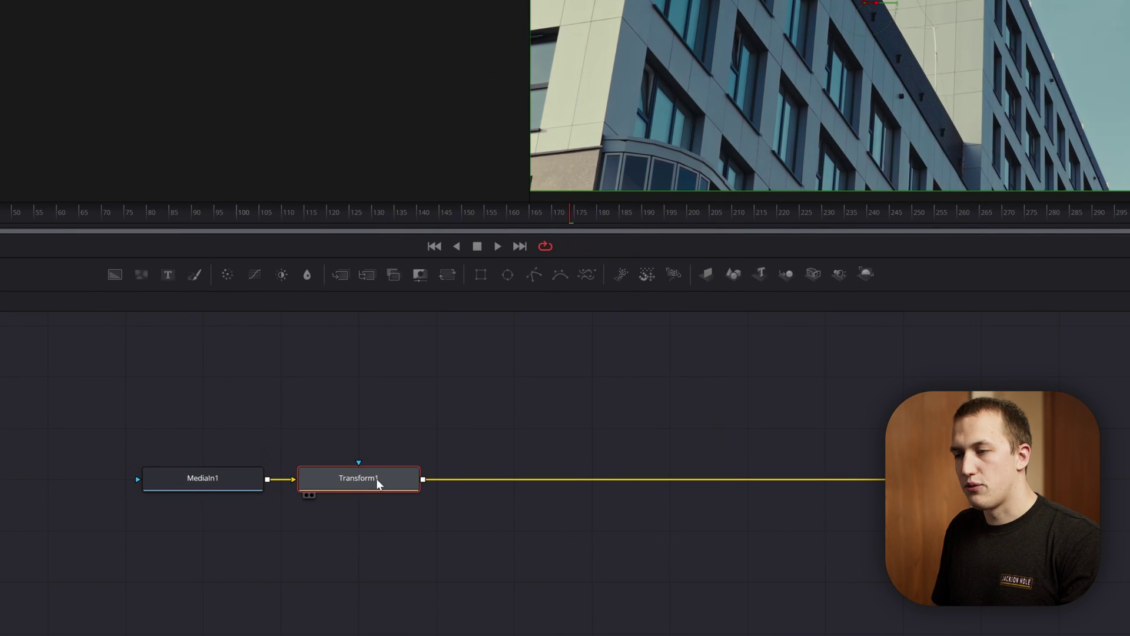
pyautogui.hotkey('shift', 'space')
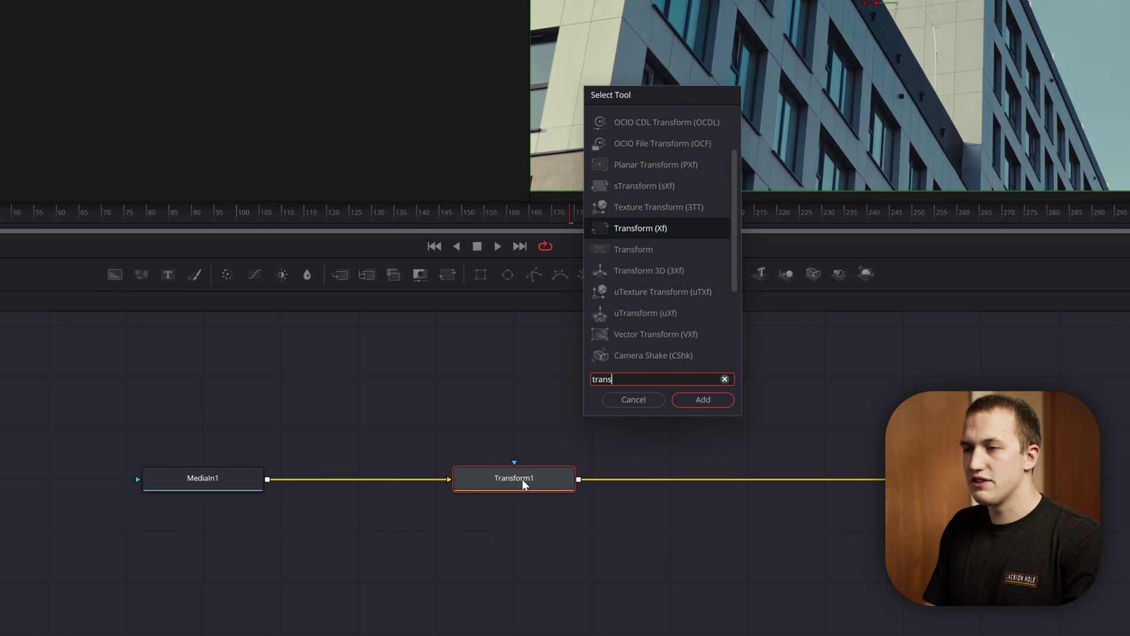
pyautogui.press('Return')
# Rename Transform1 to 'red' and Transform2 to 'blue'.
pyautogui.click(540, 489)
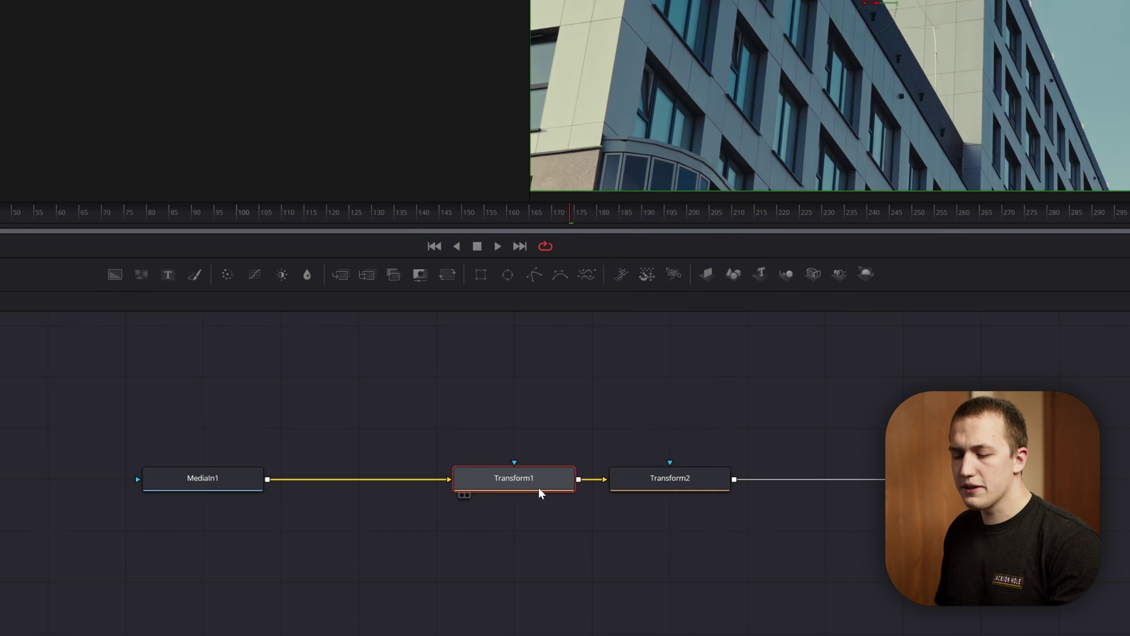
pyautogui.press('F2')
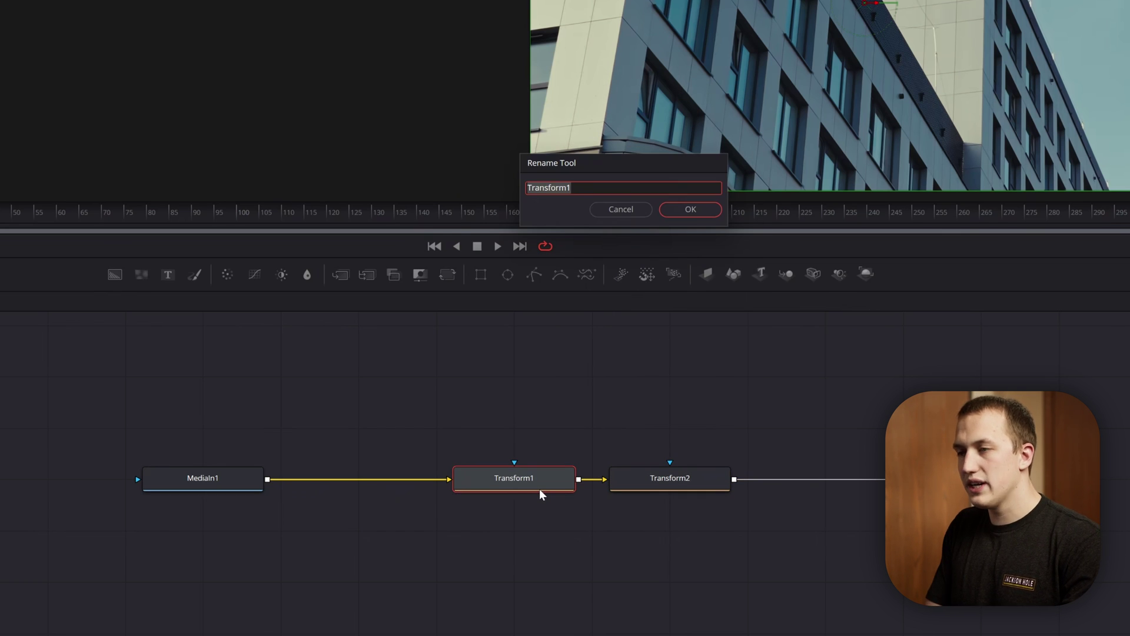
pyautogui.press('Return')
pyautogui.click(677, 487)
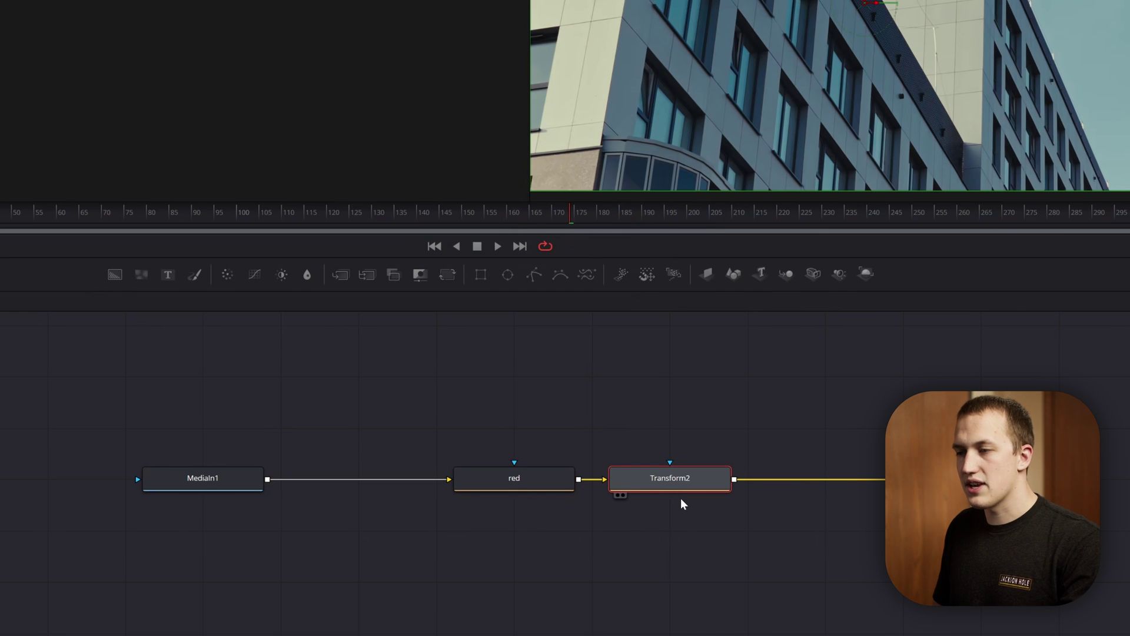
pyautogui.press('F2')
pyautogui.write('blue')
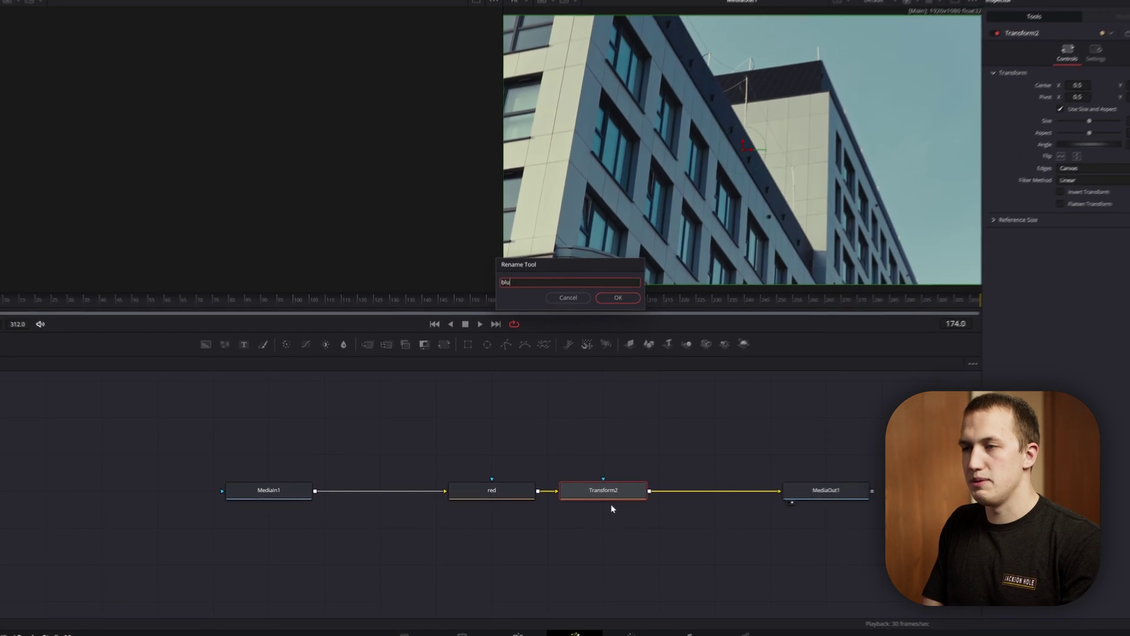
pyautogui.press('Return')
pyautogui.click(488, 492)
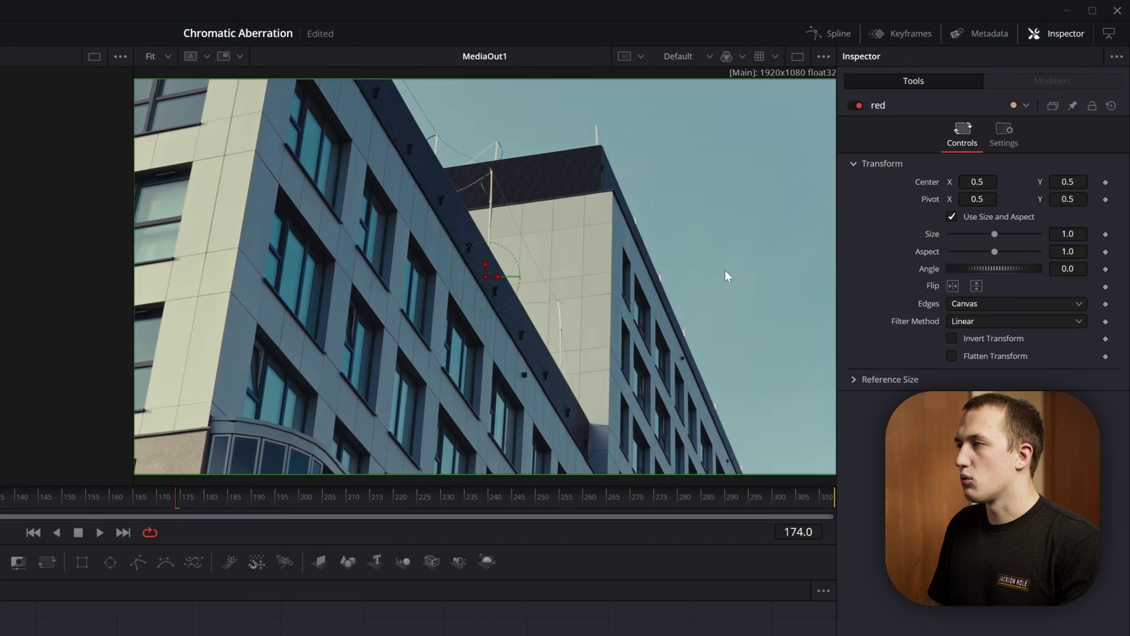
# Drive the red node's Center with a Vector Result modifier at distance 0.007.
pyautogui.rightClick(928, 185)
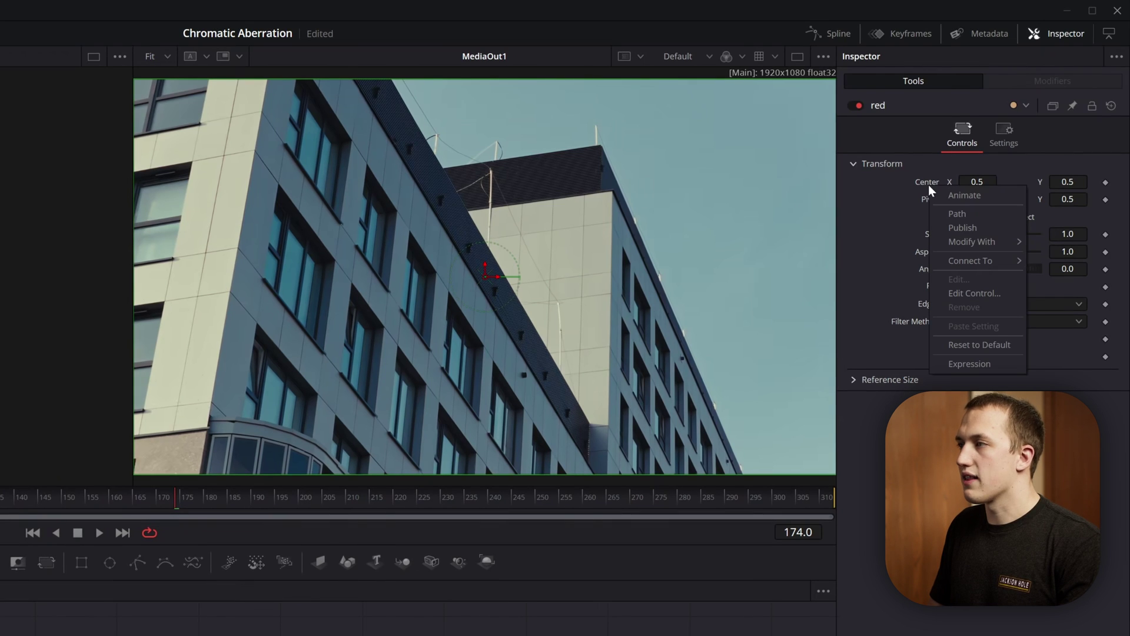
pyautogui.moveTo(984, 243)
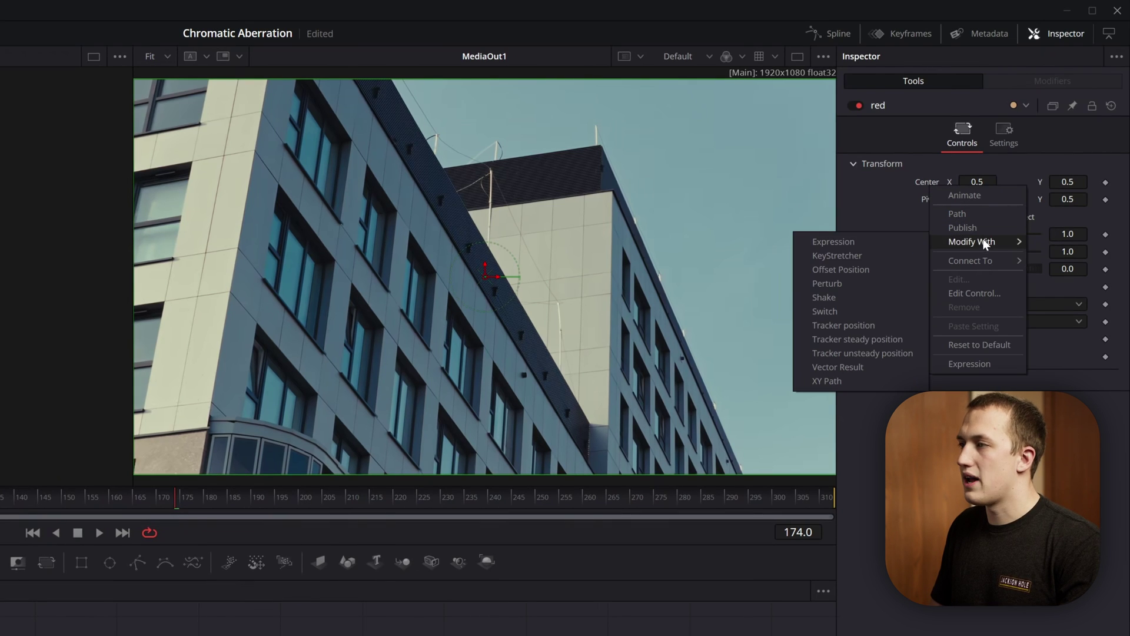
pyautogui.click(863, 367)
pyautogui.click(1040, 81)
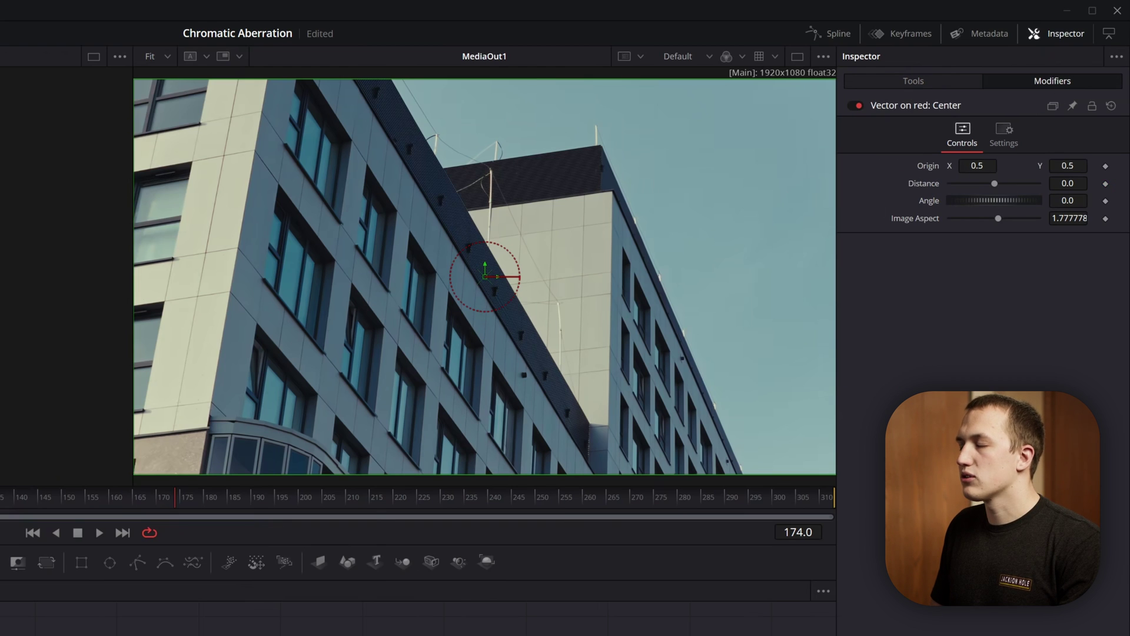
pyautogui.moveTo(1068, 183); pyautogui.dragTo(1074, 183)
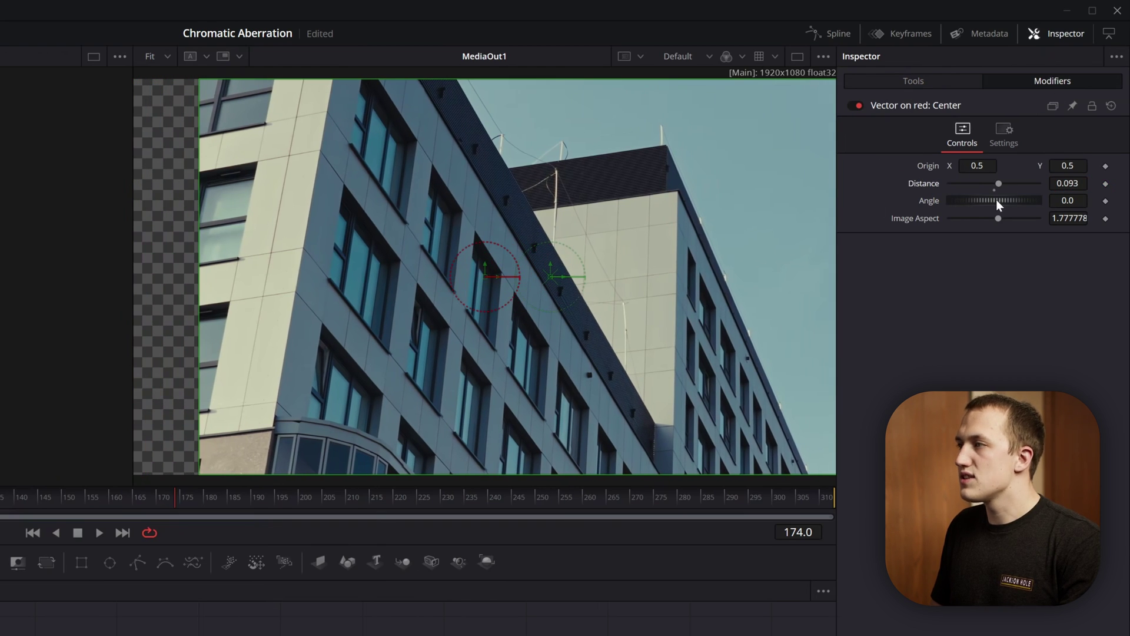
pyautogui.moveTo(990, 199)
pyautogui.mouseDown()
pyautogui.moveTo(1087, 196)
pyautogui.moveTo(977, 201)
pyautogui.mouseUp()
pyautogui.moveTo(998, 183); pyautogui.dragTo(994, 183)
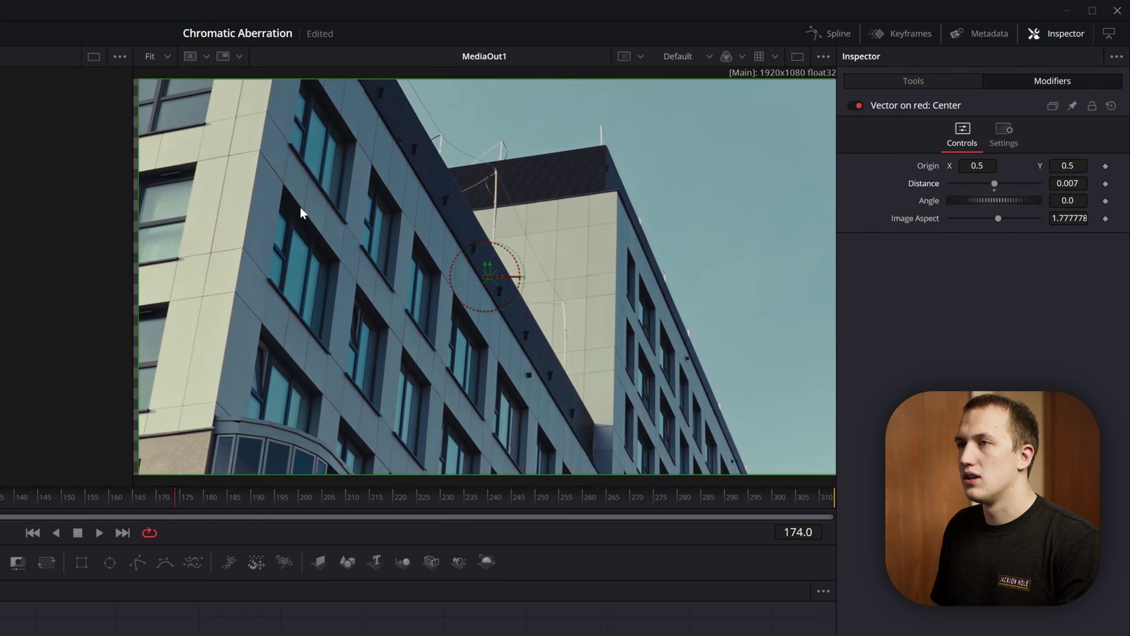
pyautogui.scroll(6, 136, 240)
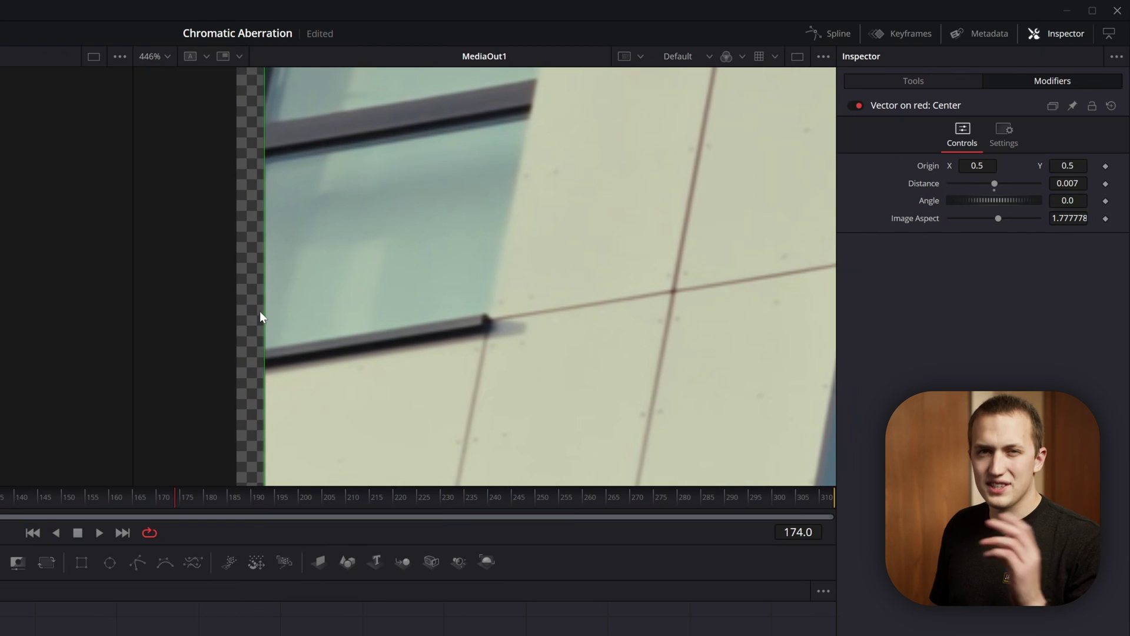
# Set the red node's Edges to Mirror and preview it at Size 0.41.
pyautogui.click(945, 83)
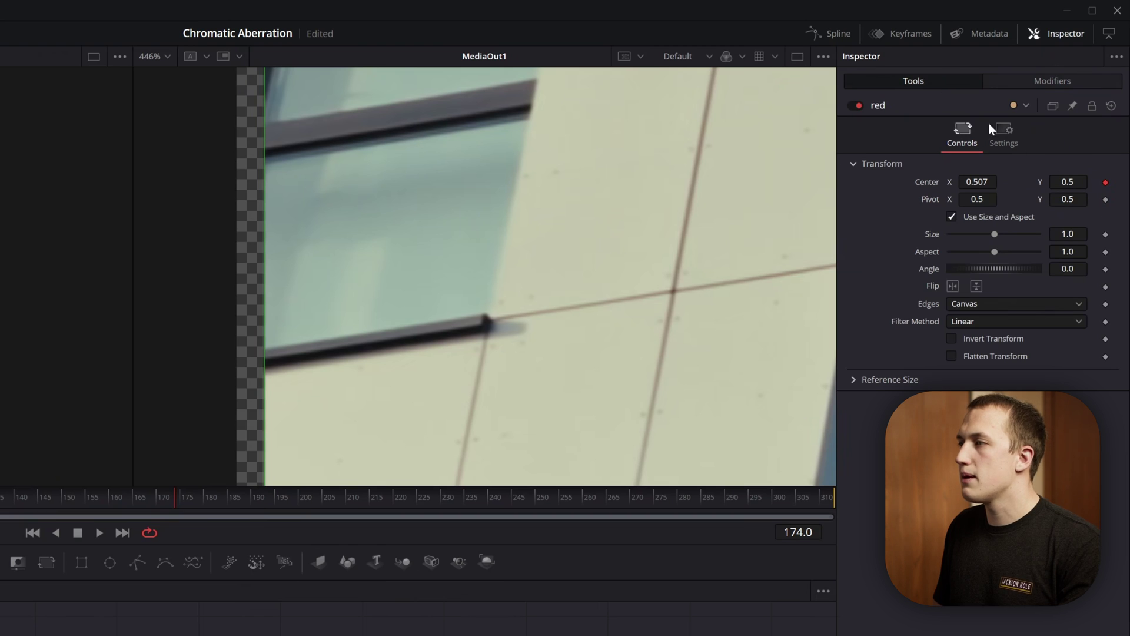
pyautogui.click(978, 302)
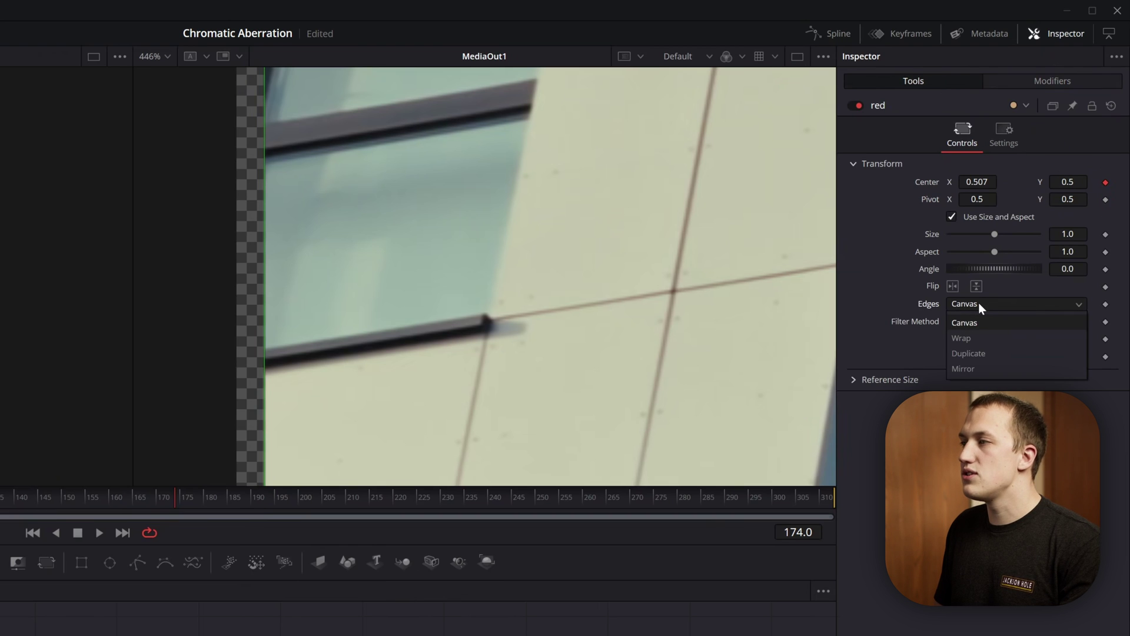
pyautogui.click(966, 369)
pyautogui.hotkey('ctrl', 'f')
pyautogui.moveTo(996, 233); pyautogui.dragTo(969, 238)
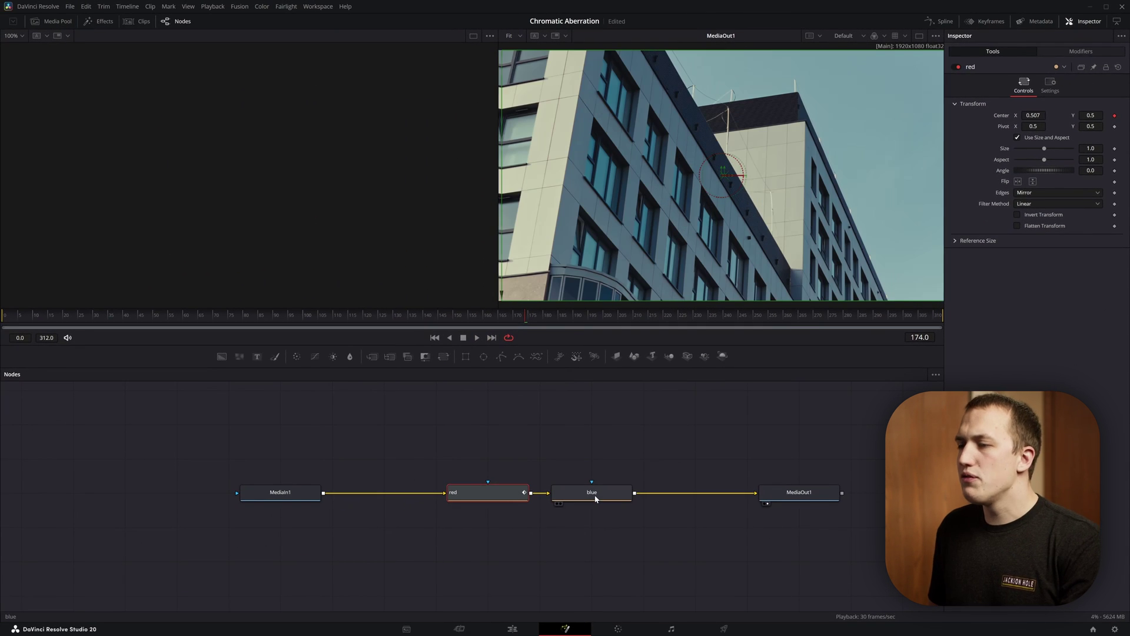
# Connect blue's Center to 'Vector on red: Center' and switch blue's Edges to Mirror.
pyautogui.click(591, 492)
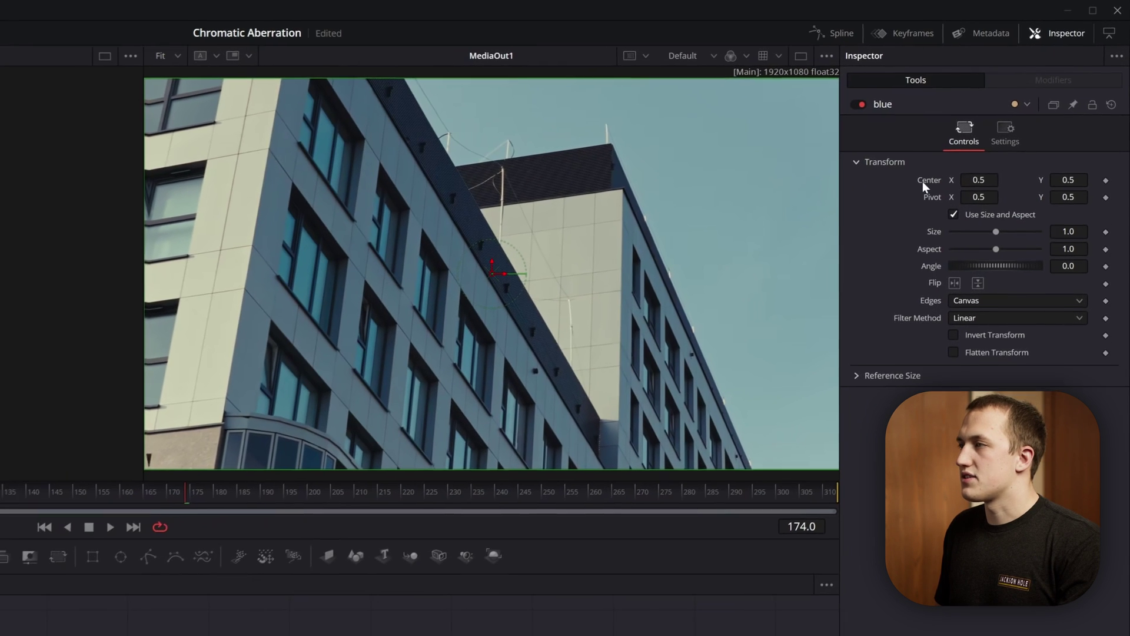
pyautogui.rightClick(977, 134)
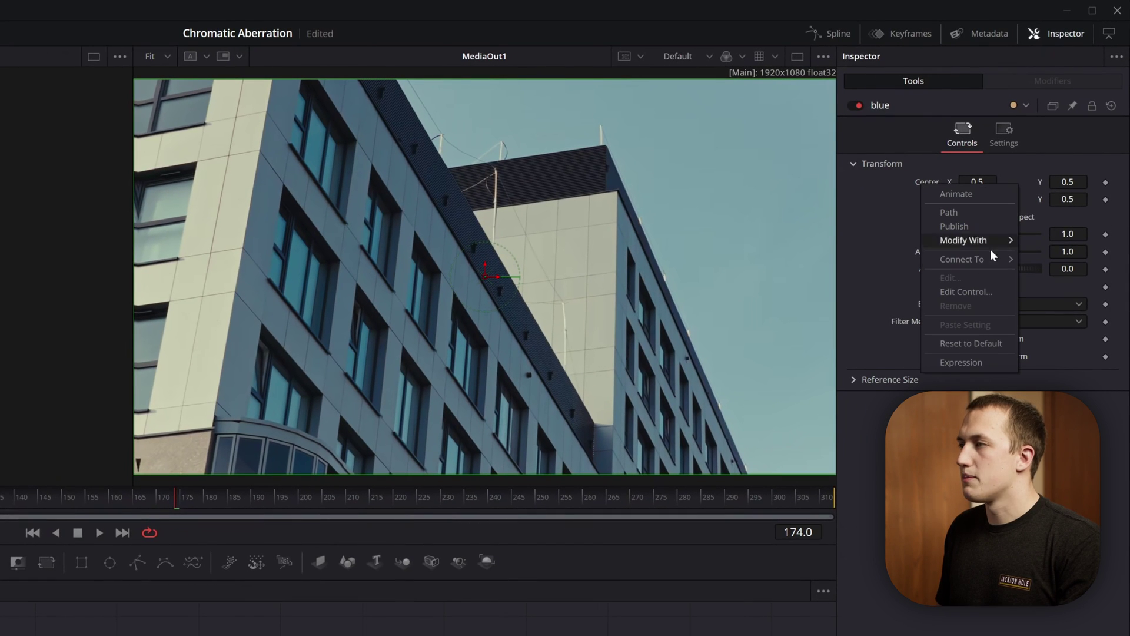
pyautogui.moveTo(1001, 190)
pyautogui.click(882, 259)
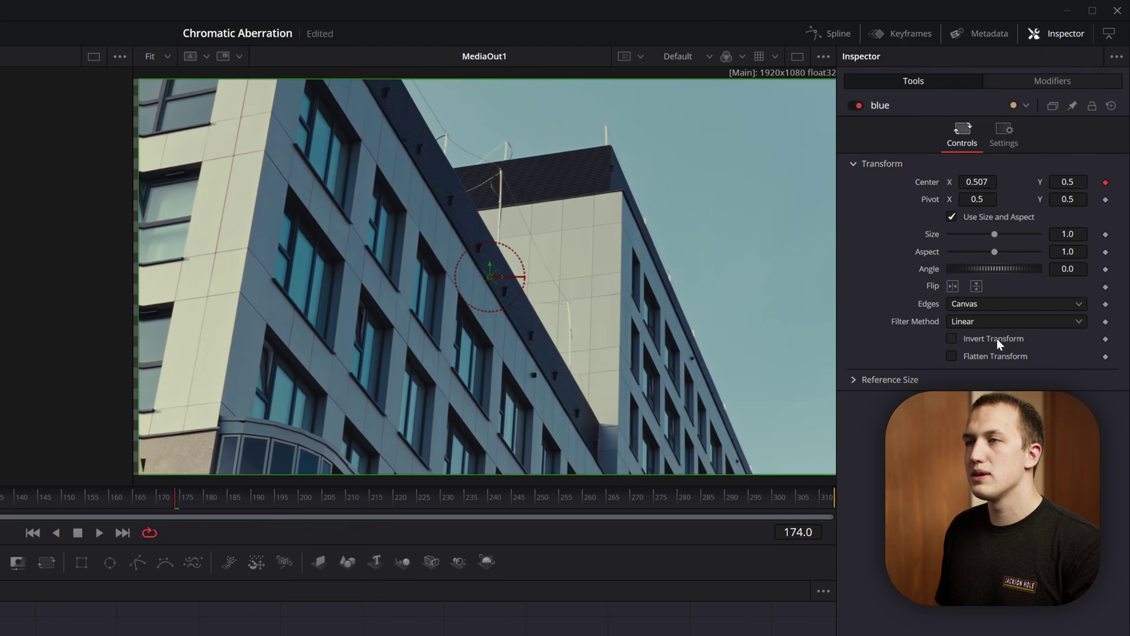
pyautogui.click(983, 303)
pyautogui.click(981, 367)
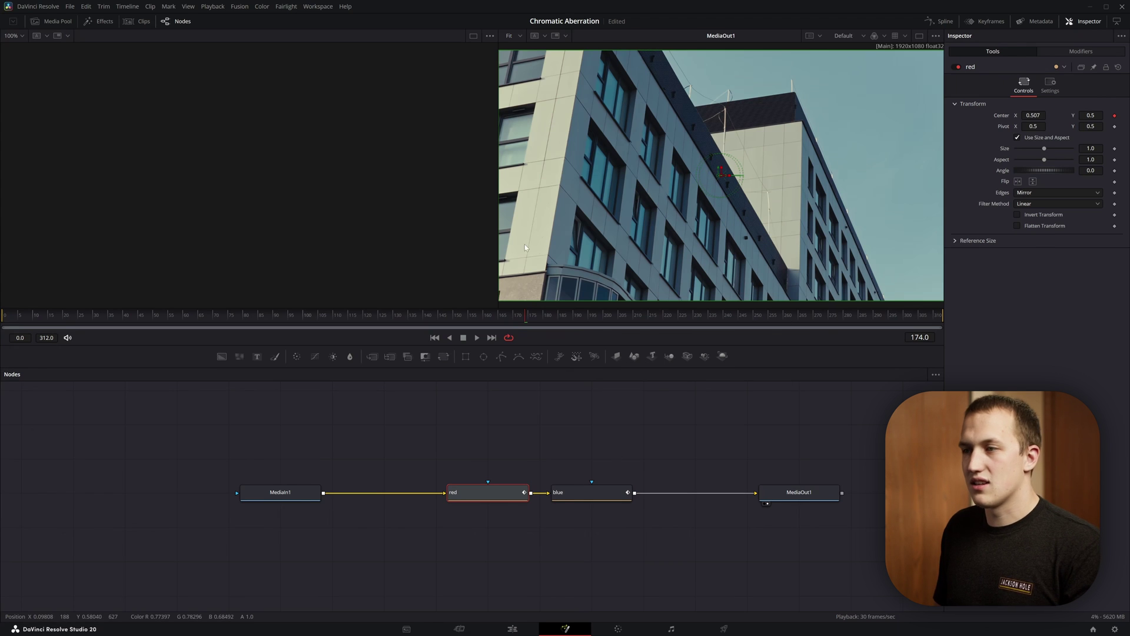
# Turn off Process R and G on the blue node so it affects only blue.
pyautogui.click(562, 498)
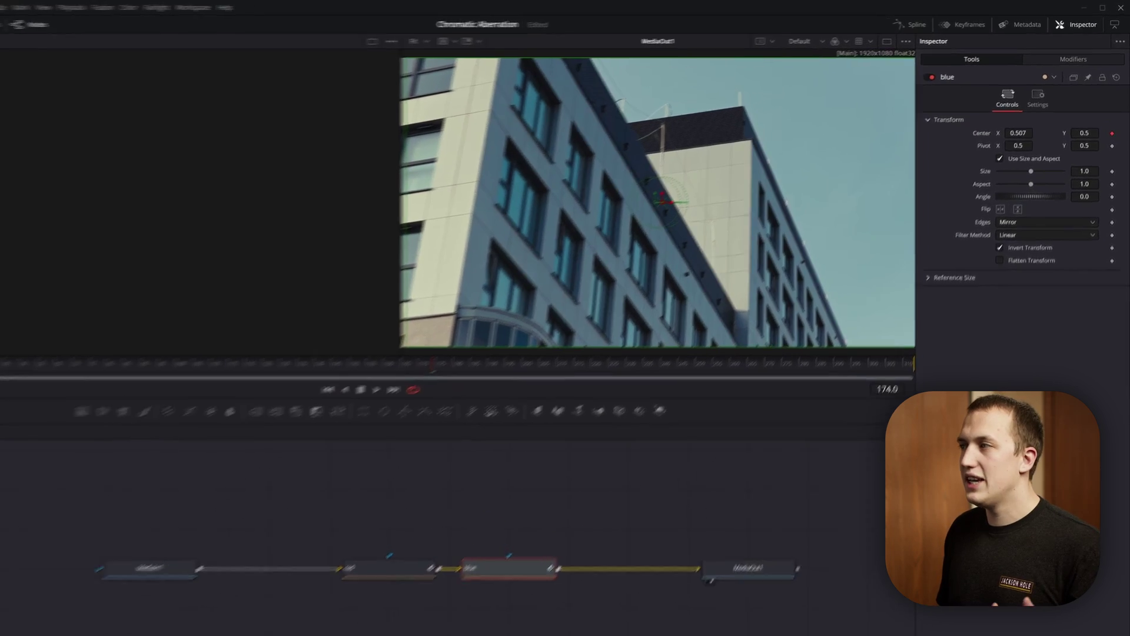
pyautogui.click(1005, 136)
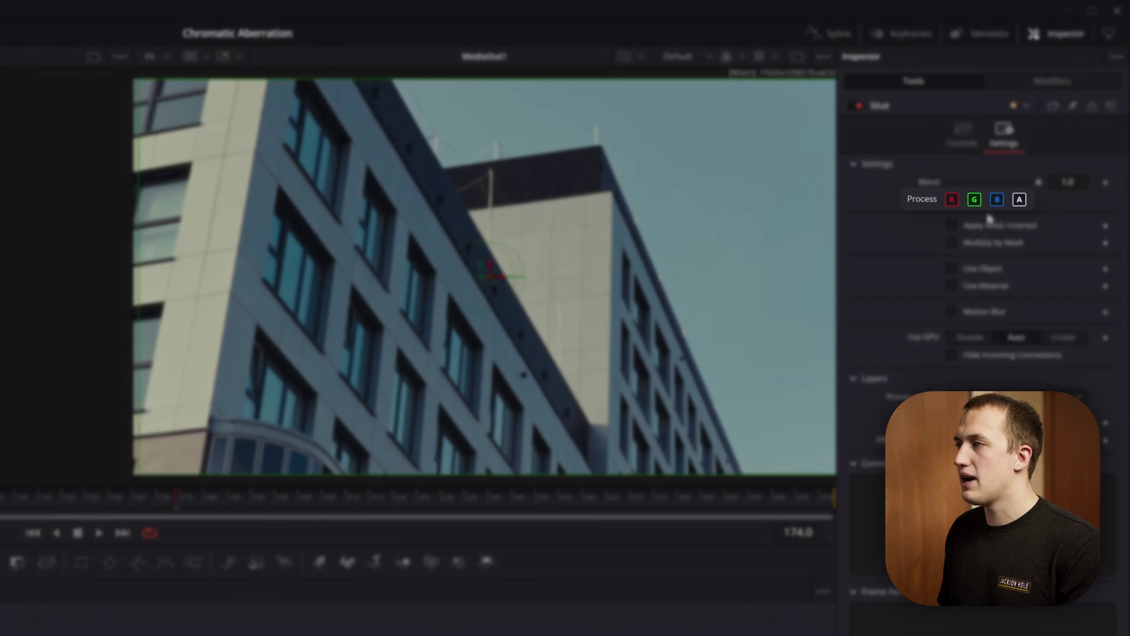
pyautogui.click(952, 199)
pyautogui.click(974, 200)
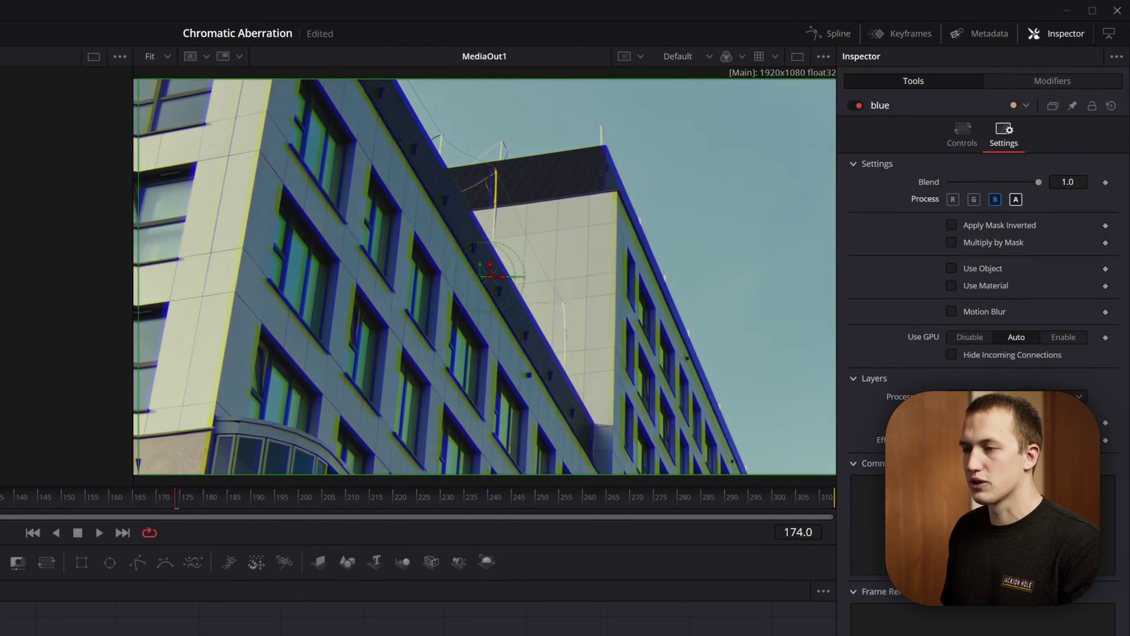
# Turn off Process G and B on the red node so it affects only red.
pyautogui.click(724, 530)
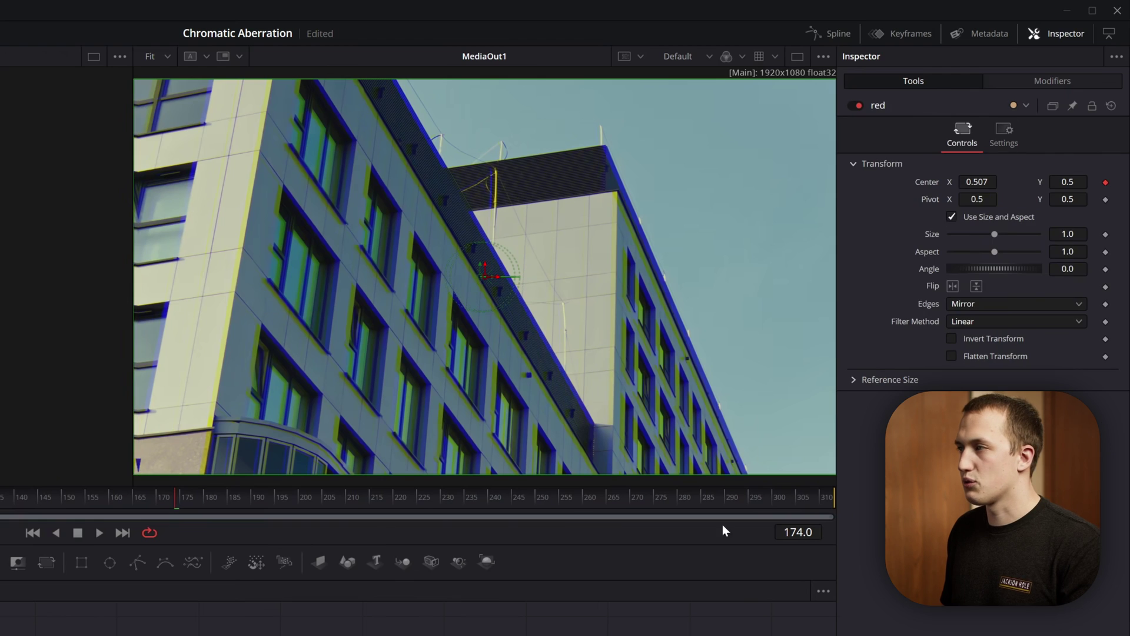
pyautogui.click(1002, 141)
pyautogui.click(974, 200)
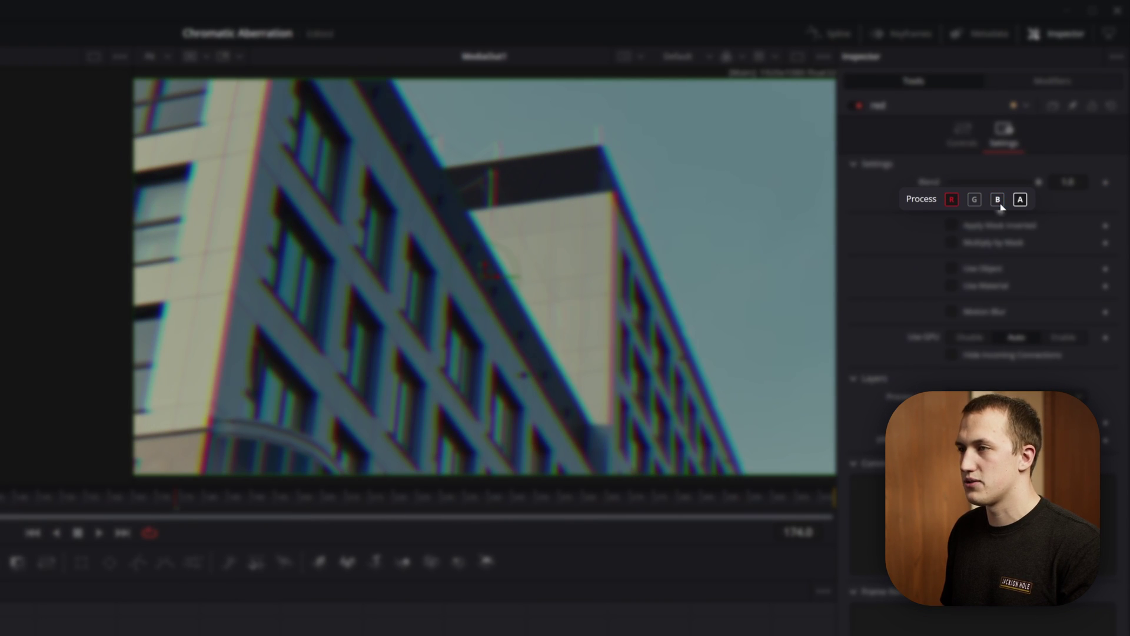
pyautogui.click(998, 200)
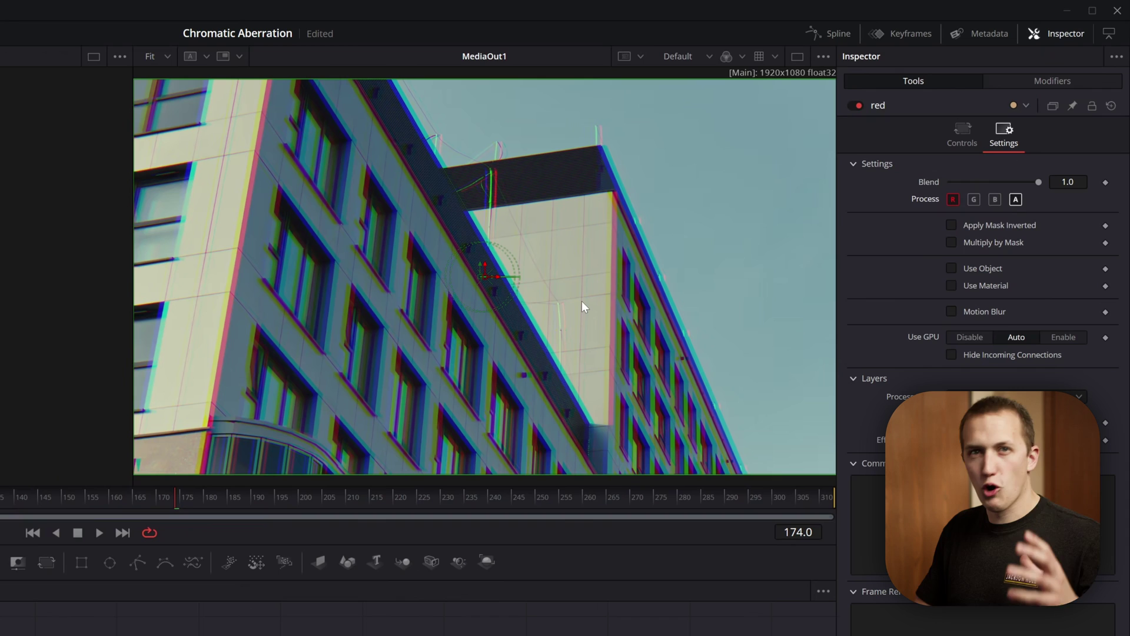
# Lower the red node's Vector modifier Distance to 0.0025.
pyautogui.click(1052, 80)
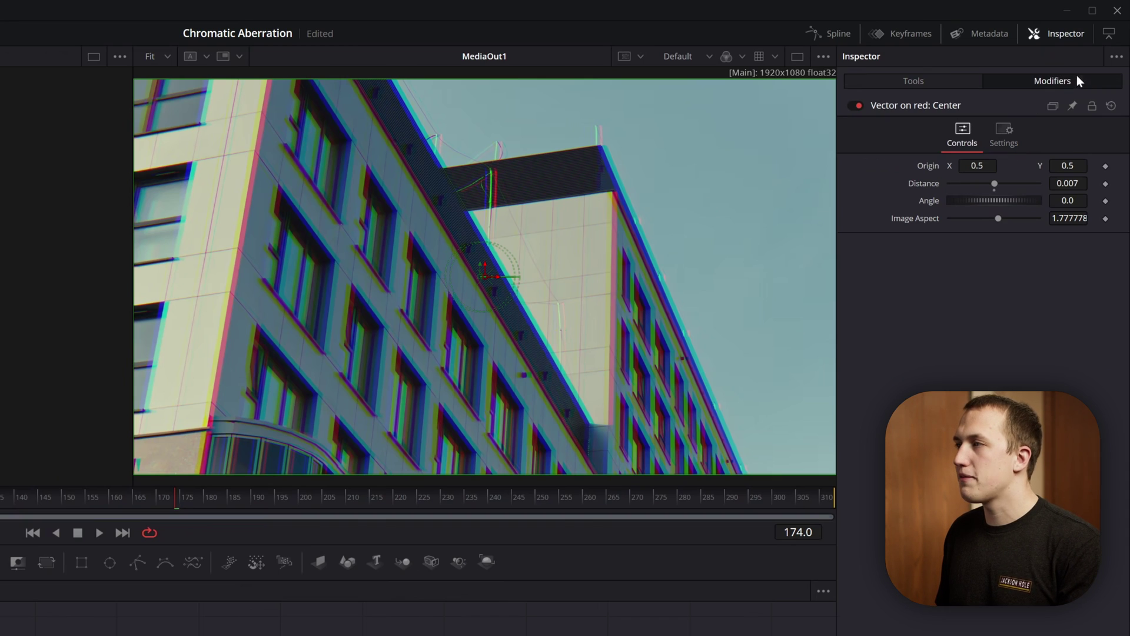
pyautogui.moveTo(994, 183)
pyautogui.mouseDown()
pyautogui.moveTo(1008, 200)
pyautogui.moveTo(994, 200)
pyautogui.moveTo(995, 183)
pyautogui.mouseUp()
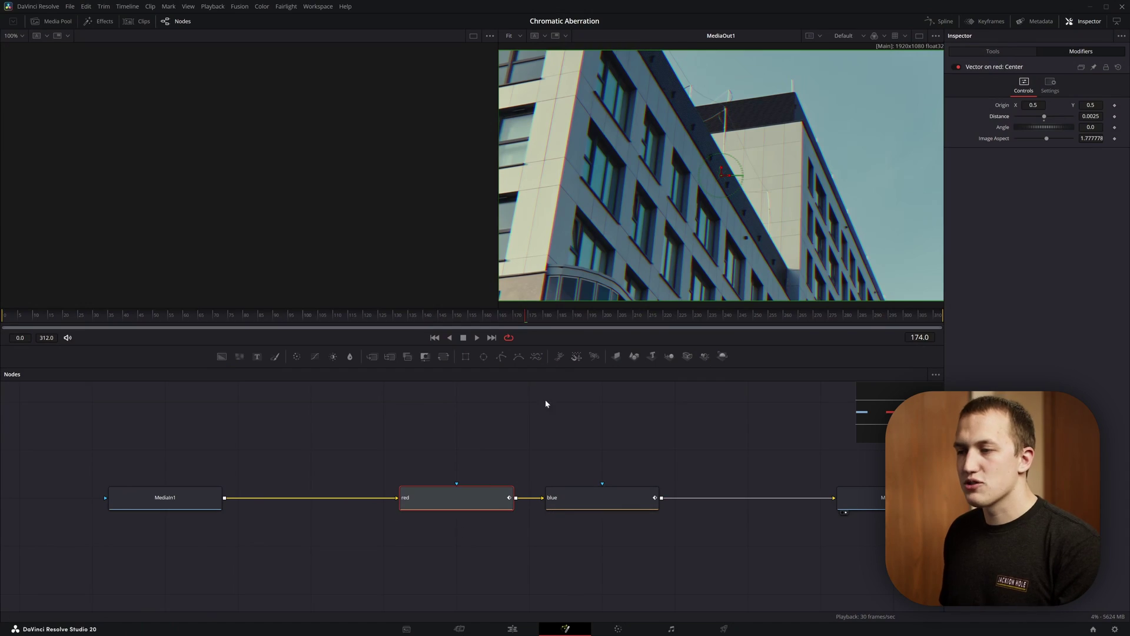
# Delete the hand-built red and blue Transform nodes.
pyautogui.moveTo(658, 460); pyautogui.dragTo(370, 546)
pyautogui.press('Delete')
pyautogui.click(180, 500)
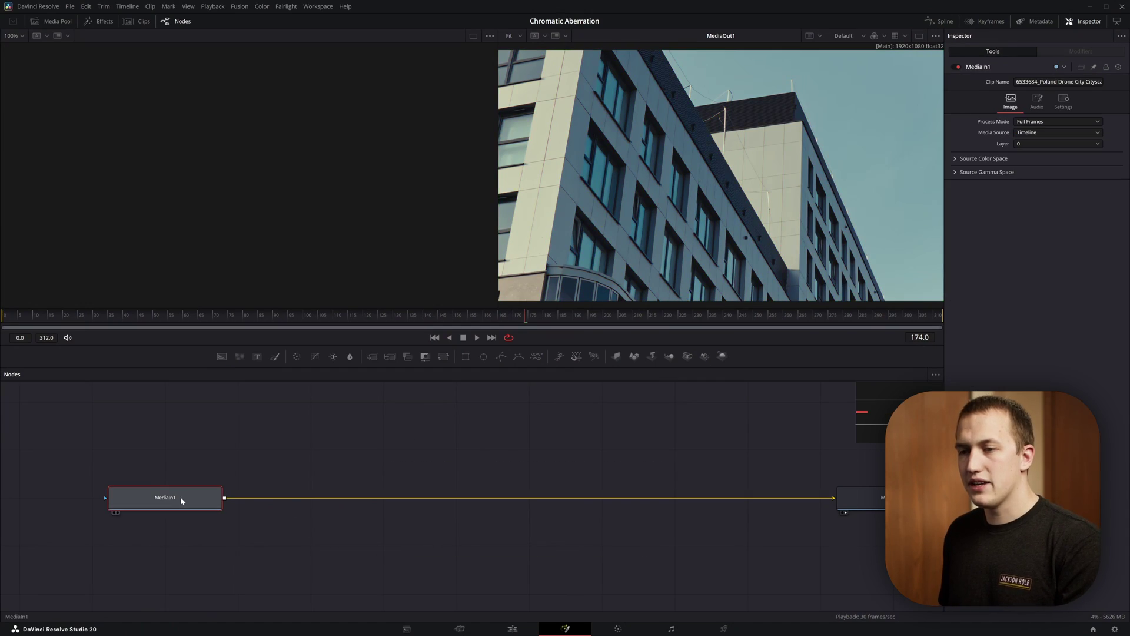
# Insert the WT - Chromatic Aberration (Simple) template after MediaIn1 via a 'chromat' search.
pyautogui.hotkey('shift', 'space')
pyautogui.write('chromat')
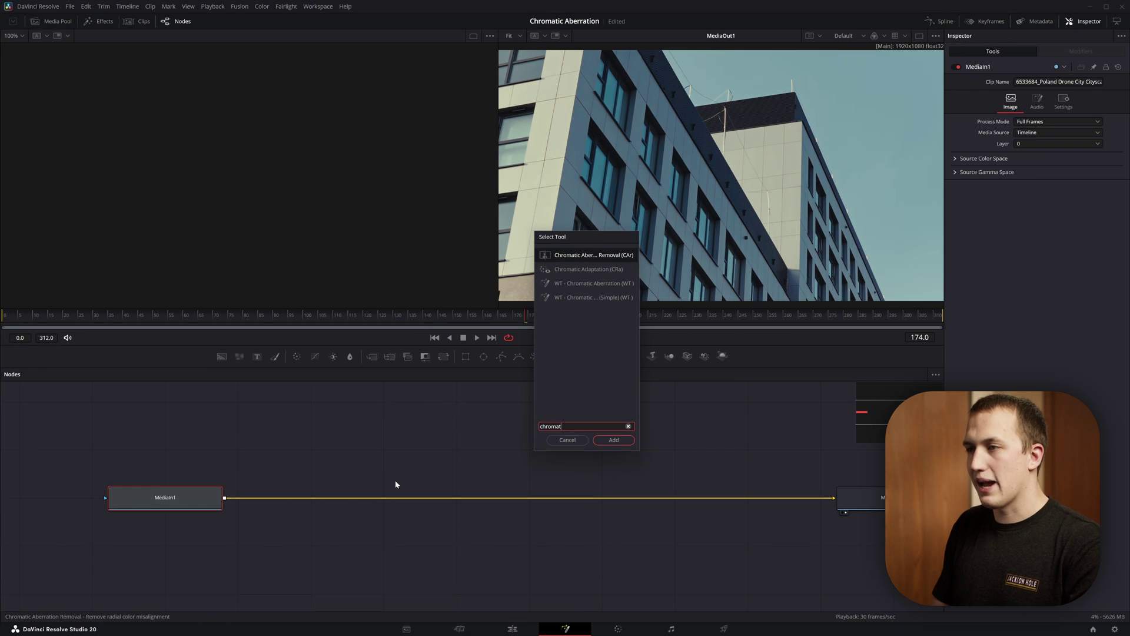
pyautogui.press('Down')
pyautogui.press('Down')
pyautogui.press('Down')
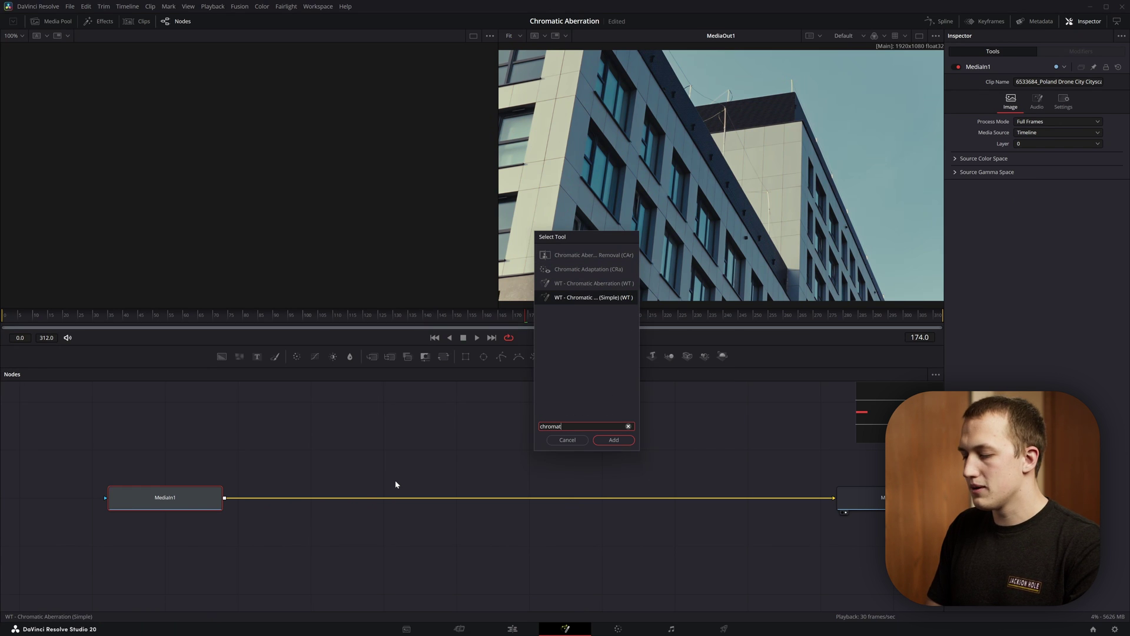
pyautogui.press('Return')
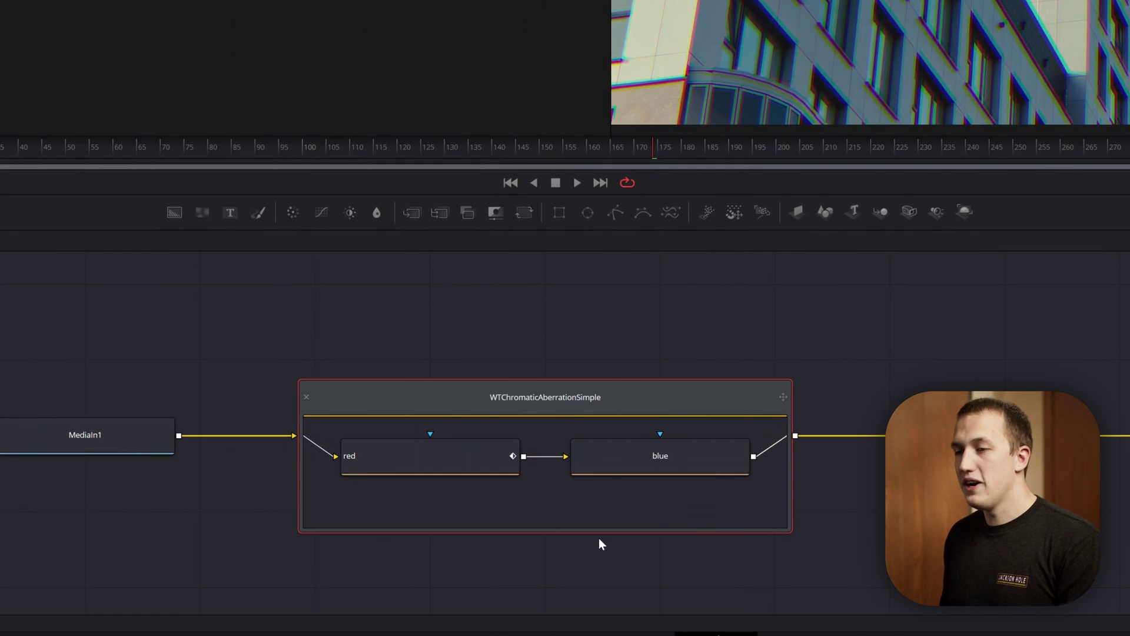
pyautogui.click(419, 472)
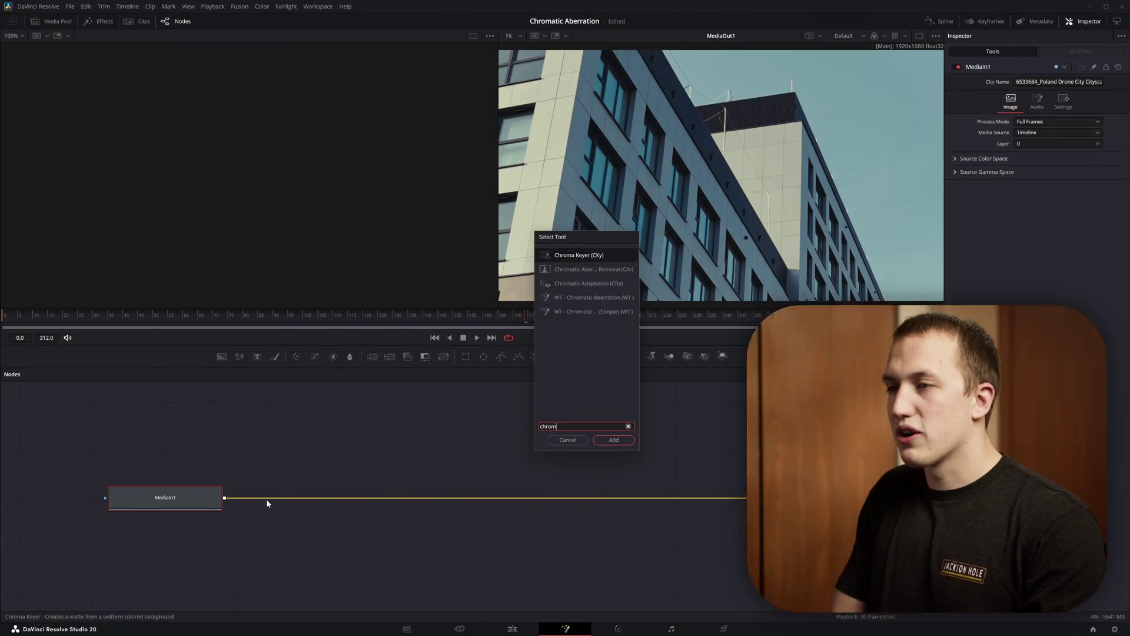
# Add the WT - Chromatic Aberration template and raise its Intensity to 0.252.
pyautogui.press('Down')
pyautogui.press('Down')
pyautogui.press('Up')
pyautogui.press('Return')
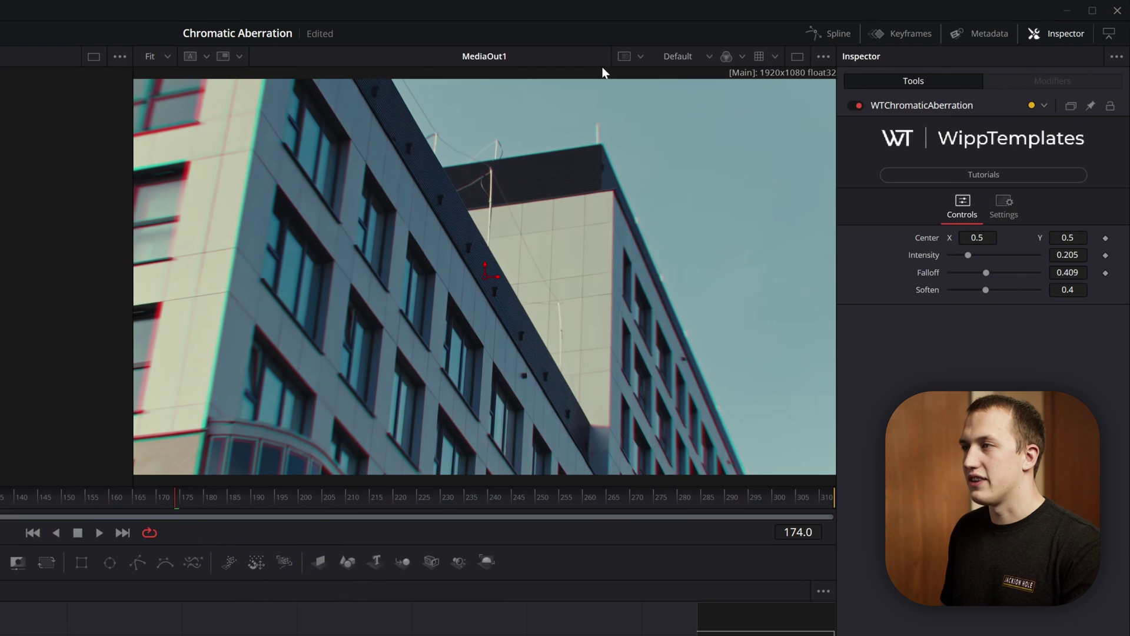
pyautogui.moveTo(967, 255); pyautogui.dragTo(992, 290)
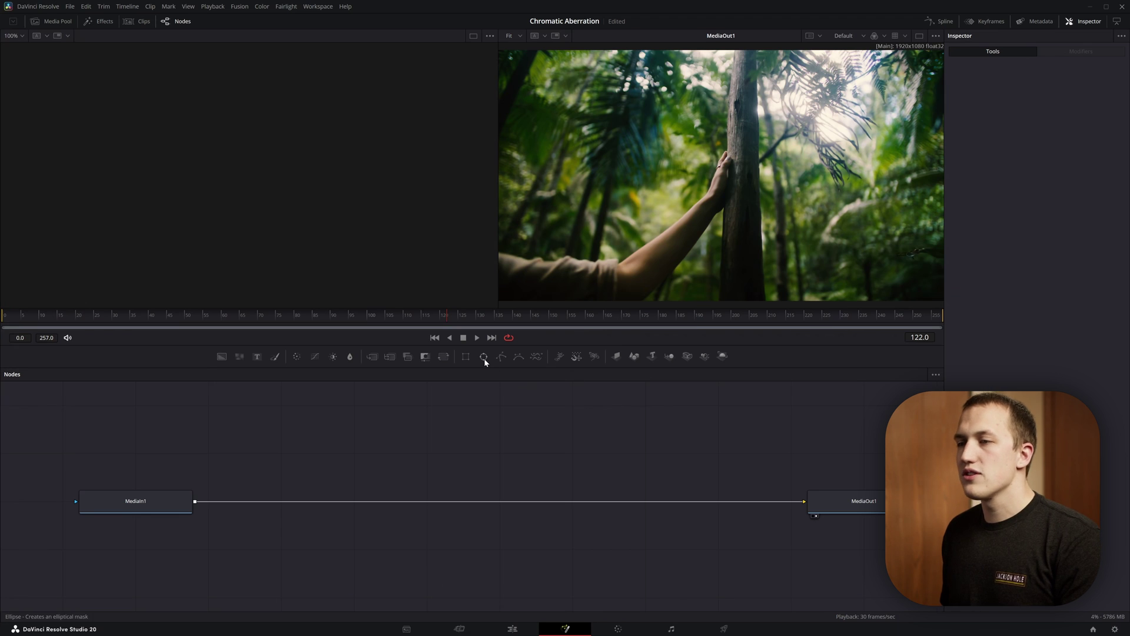
# Add an inverted Ellipse1 mask widened past the frame (width 1.52) with Soft Edge 0.7.
pyautogui.moveTo(484, 358); pyautogui.dragTo(507, 424)
pyautogui.press('1')
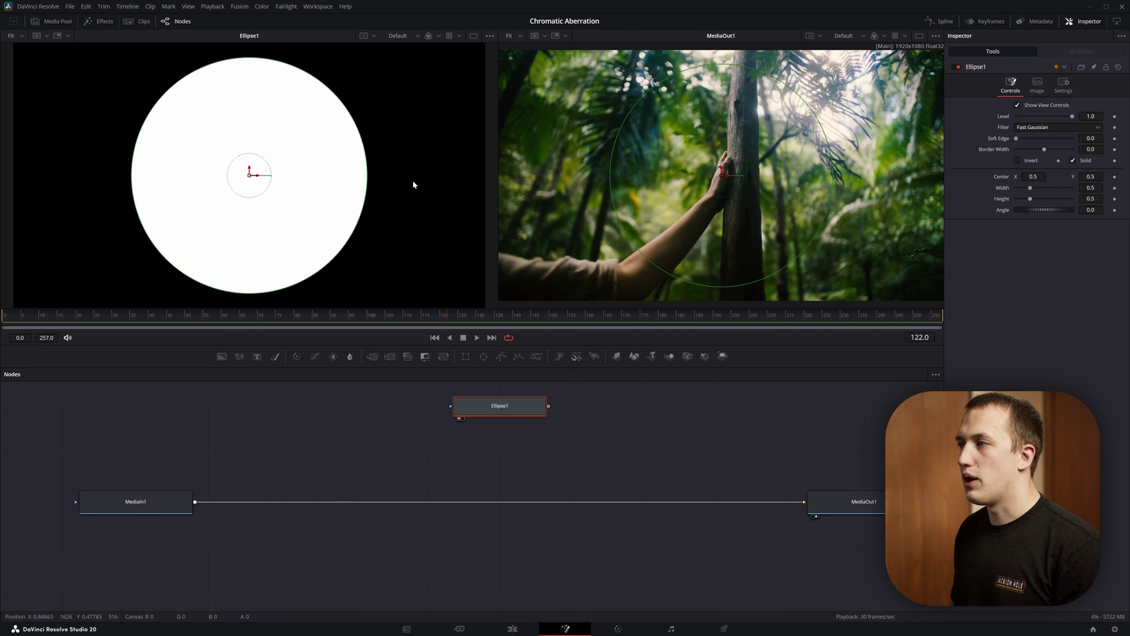
pyautogui.click(1026, 160)
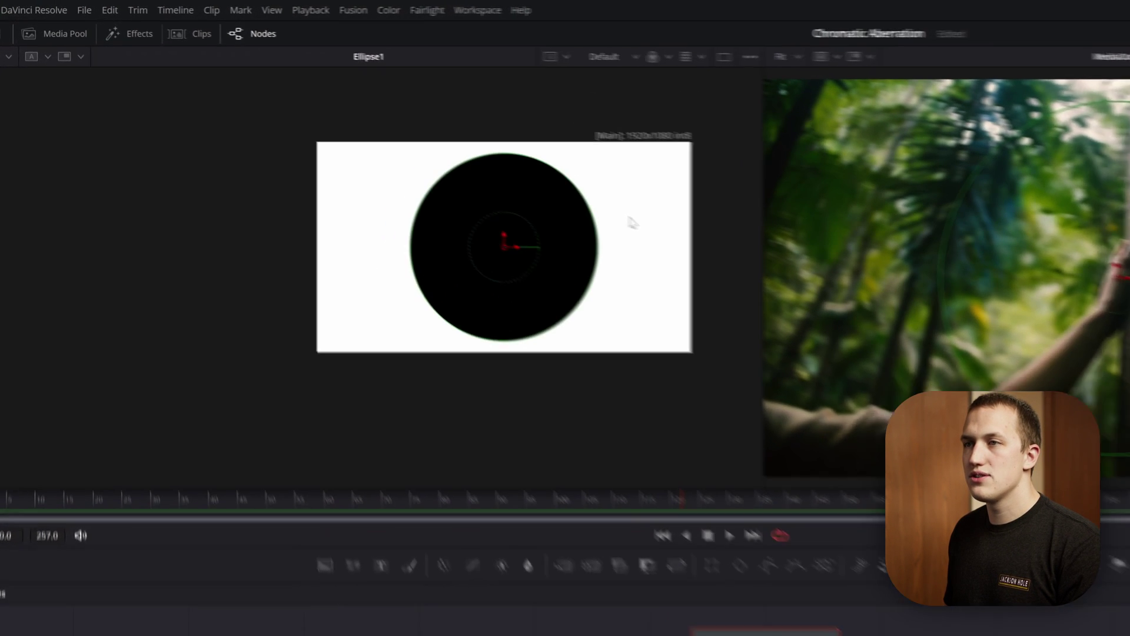
pyautogui.moveTo(613, 238); pyautogui.dragTo(736, 240)
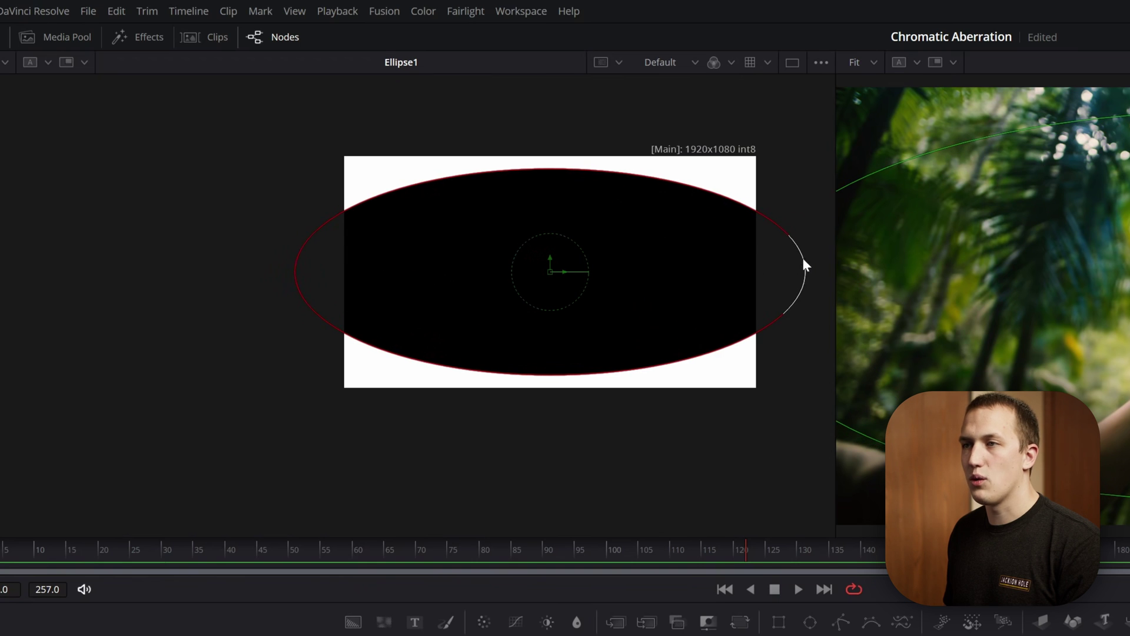
pyautogui.moveTo(711, 192); pyautogui.dragTo(743, 151)
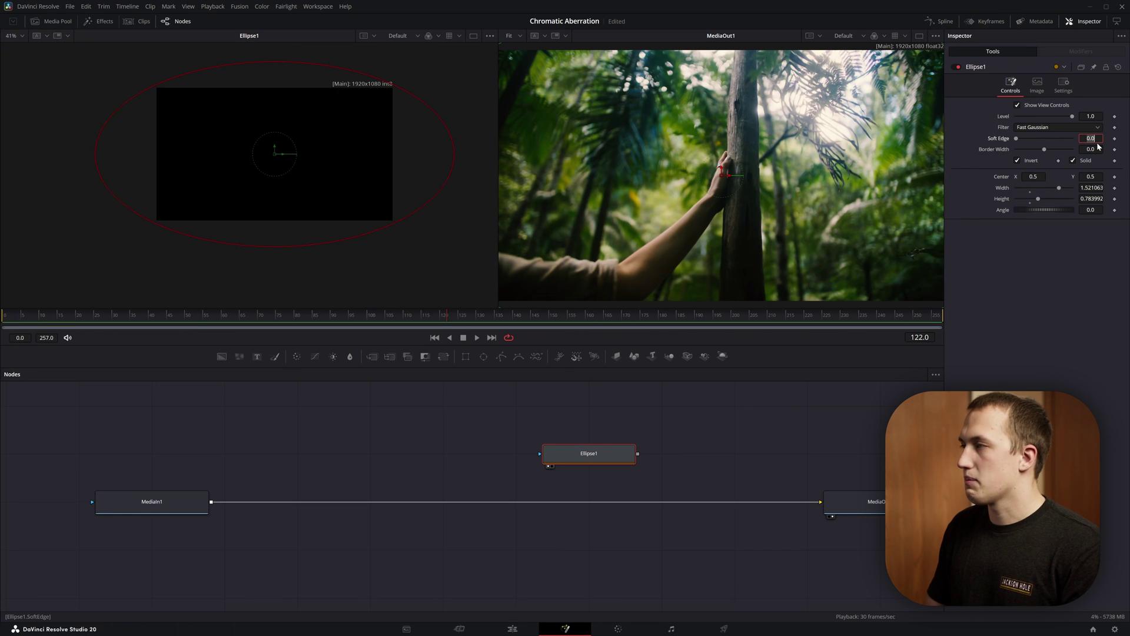
pyautogui.press('Tab')
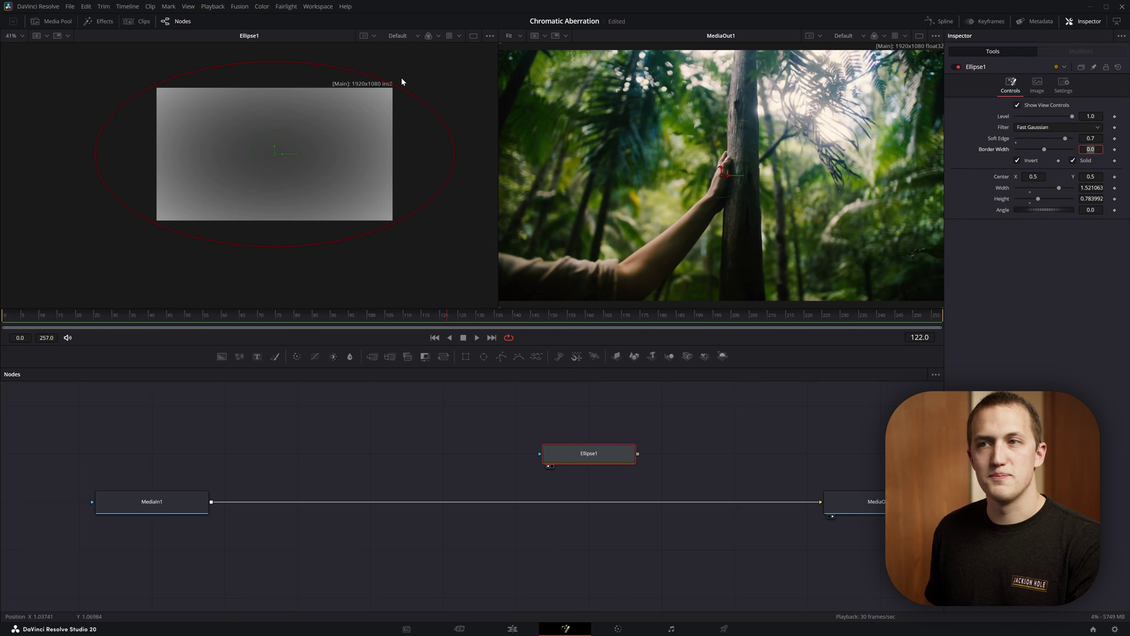
pyautogui.moveTo(589, 454); pyautogui.dragTo(516, 405)
# Insert a Displace1 node after MediaIn1 and feed Ellipse1 into it.
pyautogui.click(189, 504)
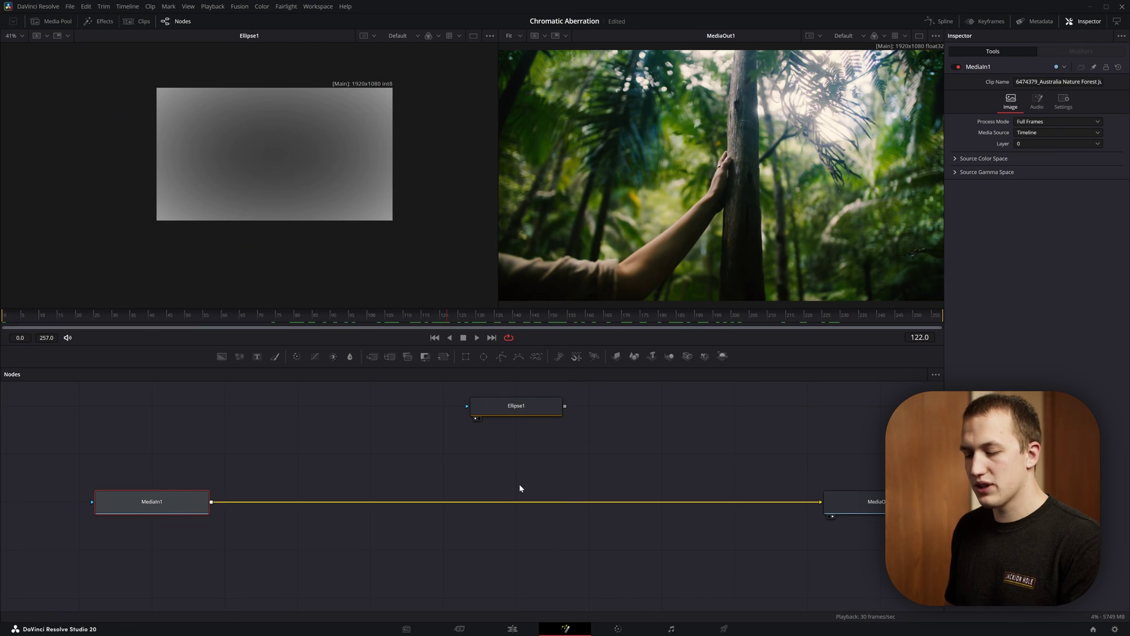
pyautogui.hotkey('shift', 'space')
pyautogui.write('displace')
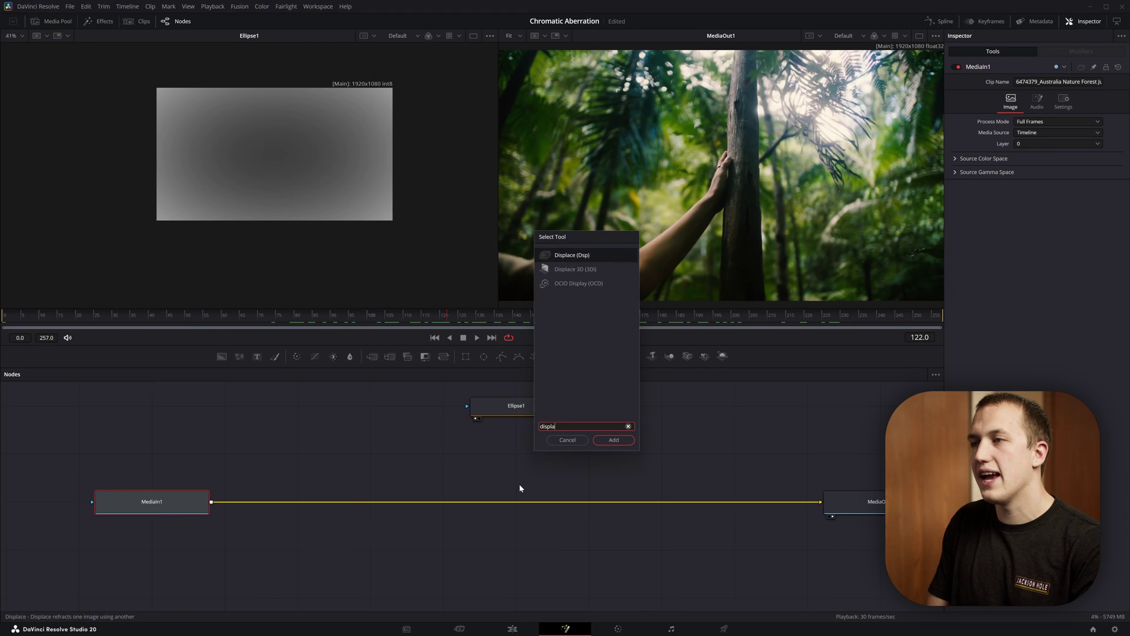
pyautogui.press('Return')
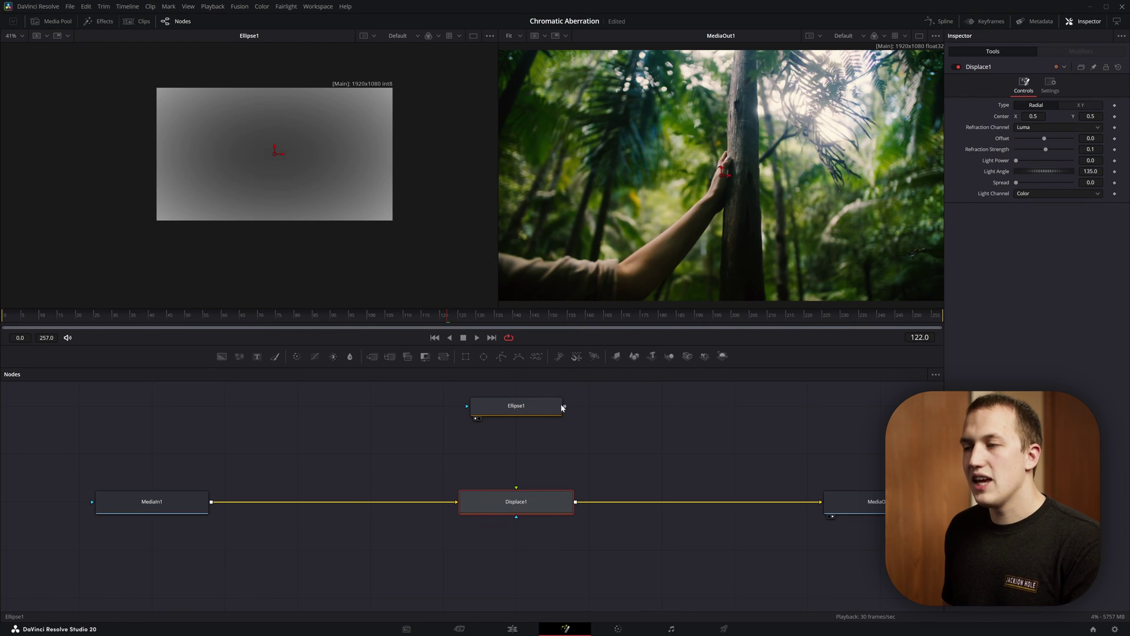
pyautogui.moveTo(519, 487); pyautogui.dragTo(517, 488)
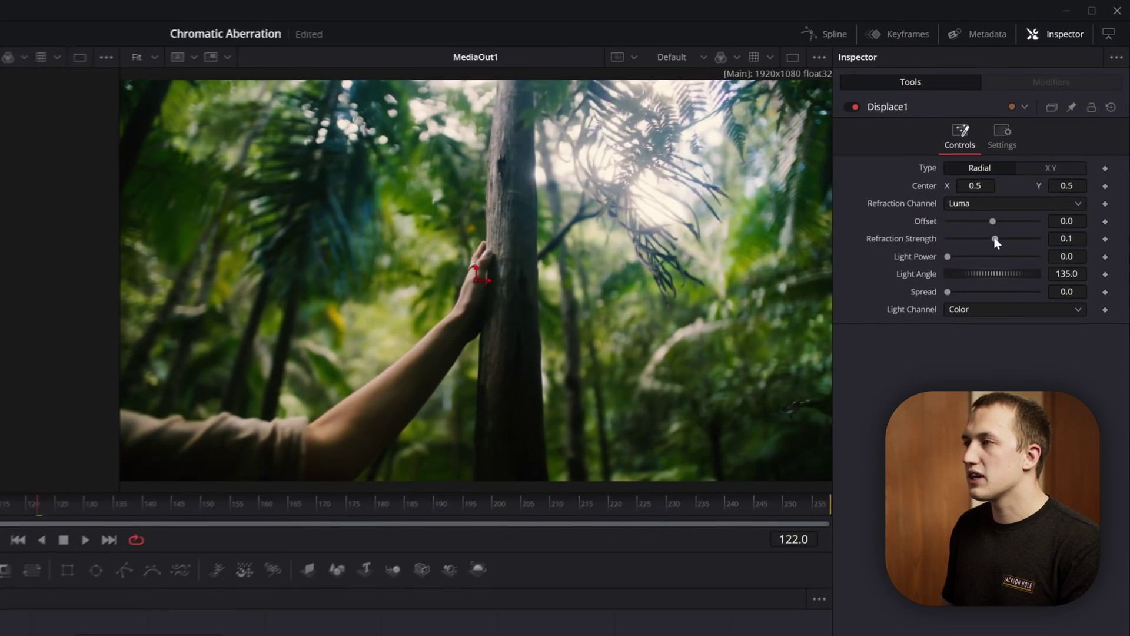
# Exclude the green channel from Displace1 and set Refraction Strength to about 0.069.
pyautogui.moveTo(1045, 149); pyautogui.dragTo(1054, 149)
pyautogui.moveTo(1007, 243)
pyautogui.mouseDown()
pyautogui.moveTo(1015, 245)
pyautogui.moveTo(992, 244)
pyautogui.mouseUp()
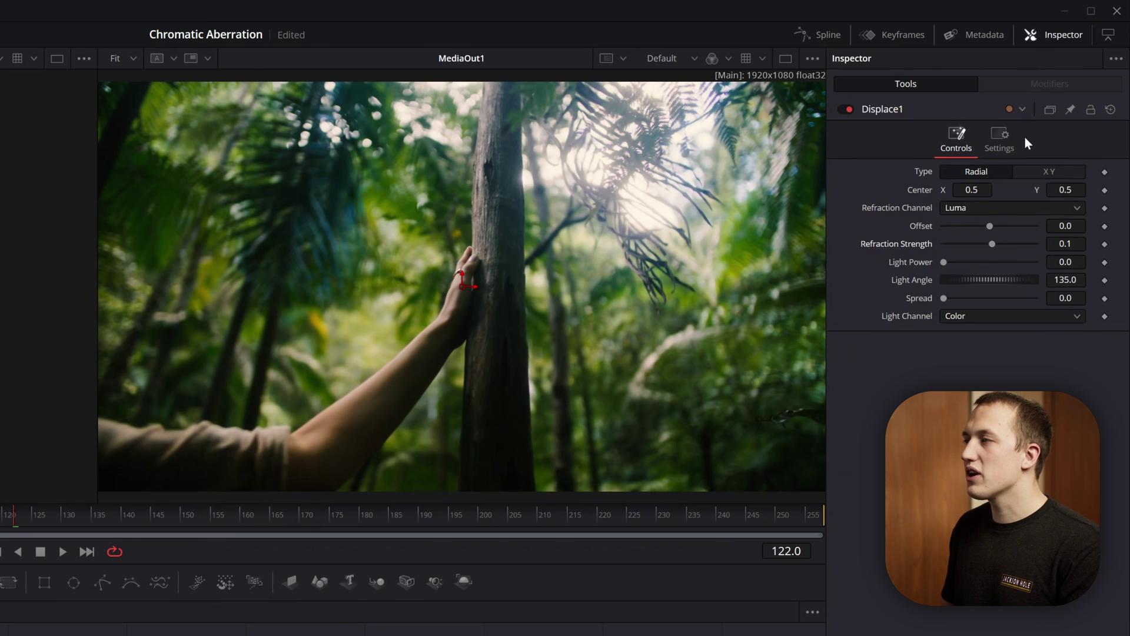
pyautogui.click(1001, 141)
pyautogui.click(969, 224)
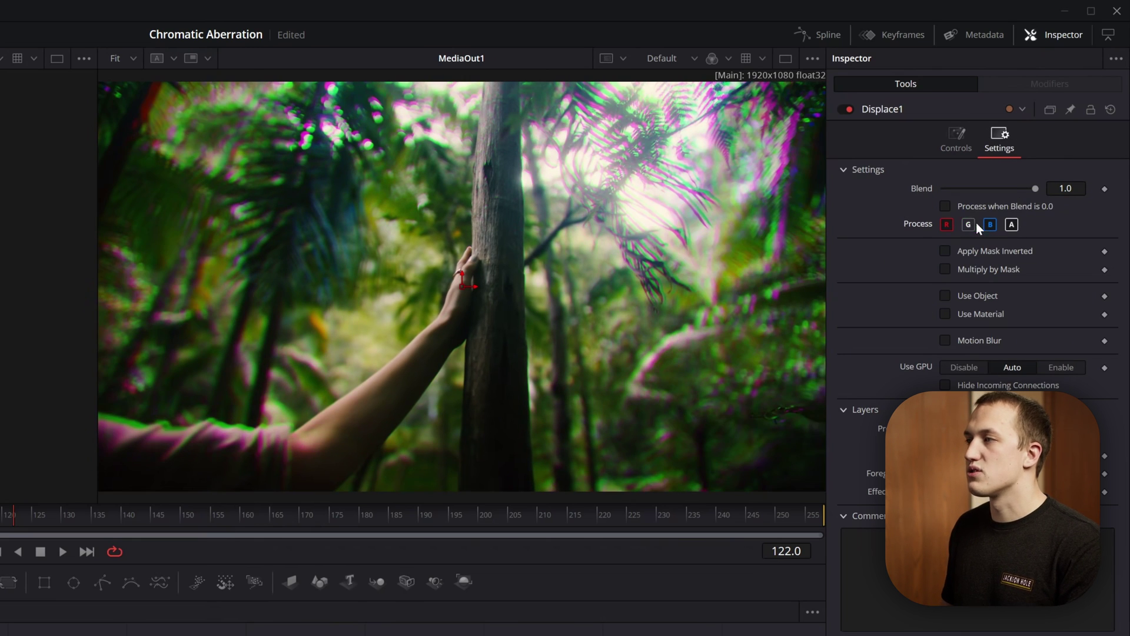
pyautogui.click(969, 141)
pyautogui.scroll(5, 777, 178)
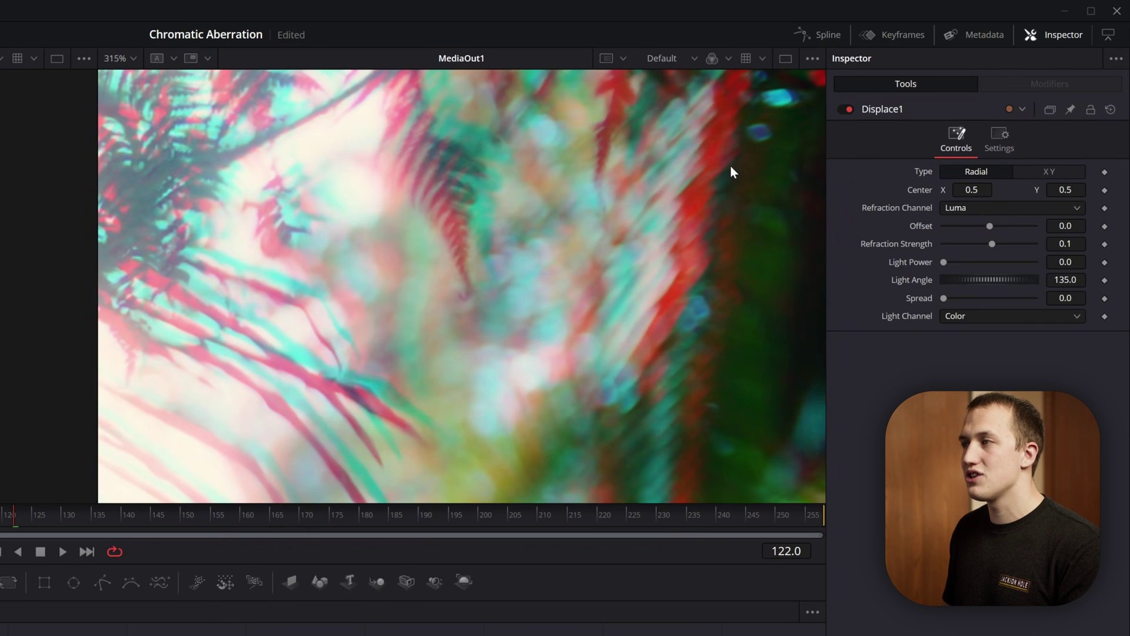
pyautogui.hotkey('shift', 'f')
pyautogui.moveTo(992, 244); pyautogui.dragTo(1002, 245)
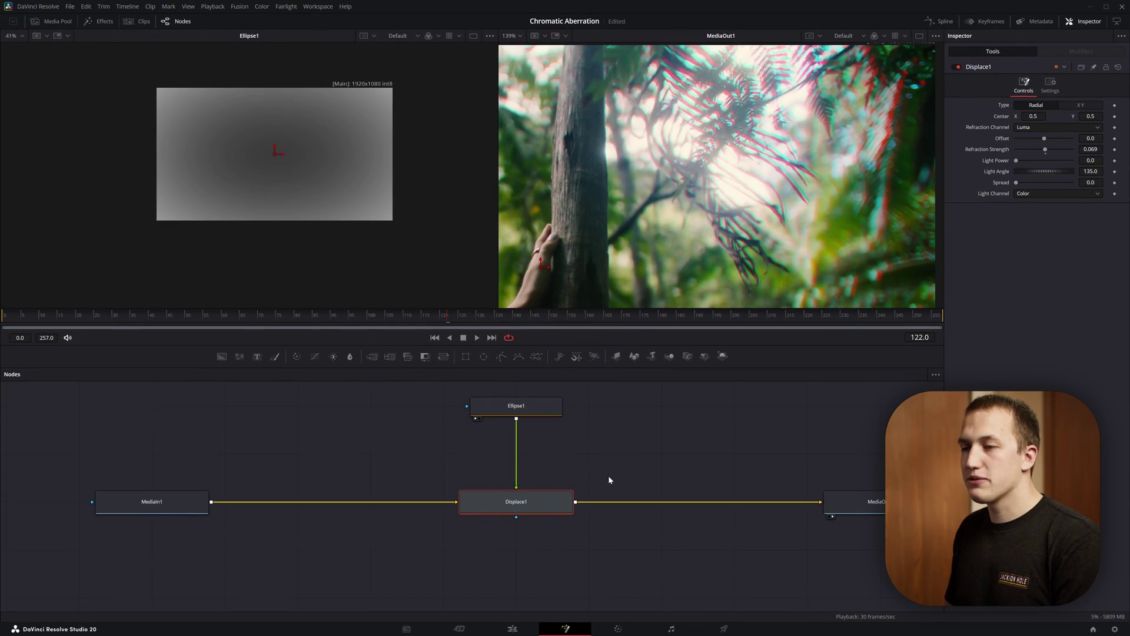
# Add a Directional Blur after Displace1, set to Zoom with Length about 0.0064.
pyautogui.hotkey('shift', 'space')
pyautogui.write('dir')
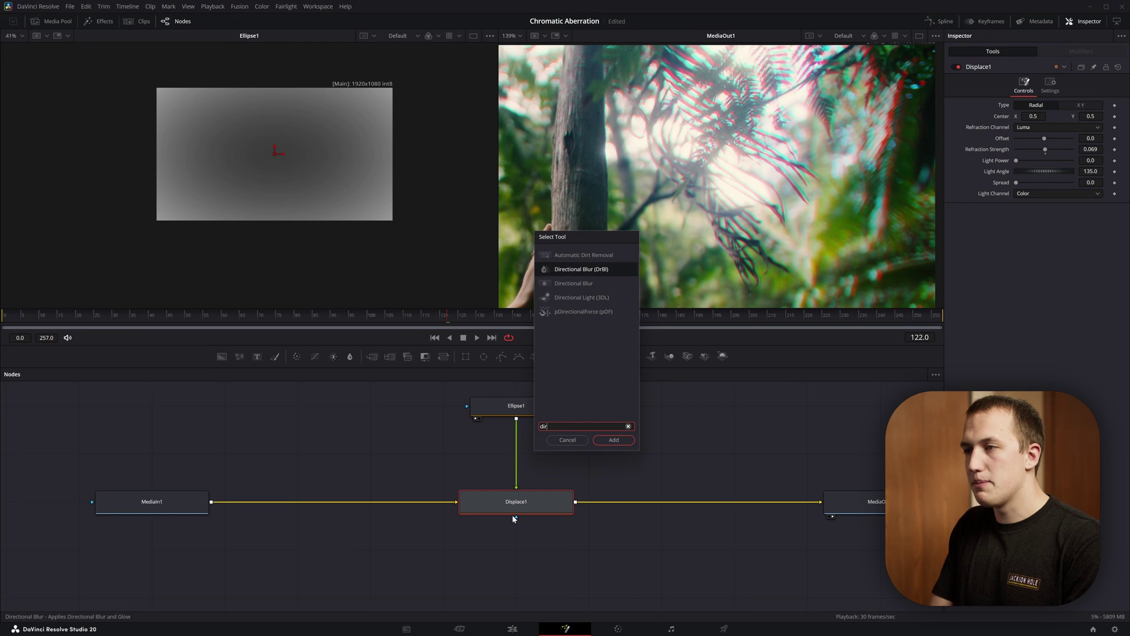
pyautogui.press('Return')
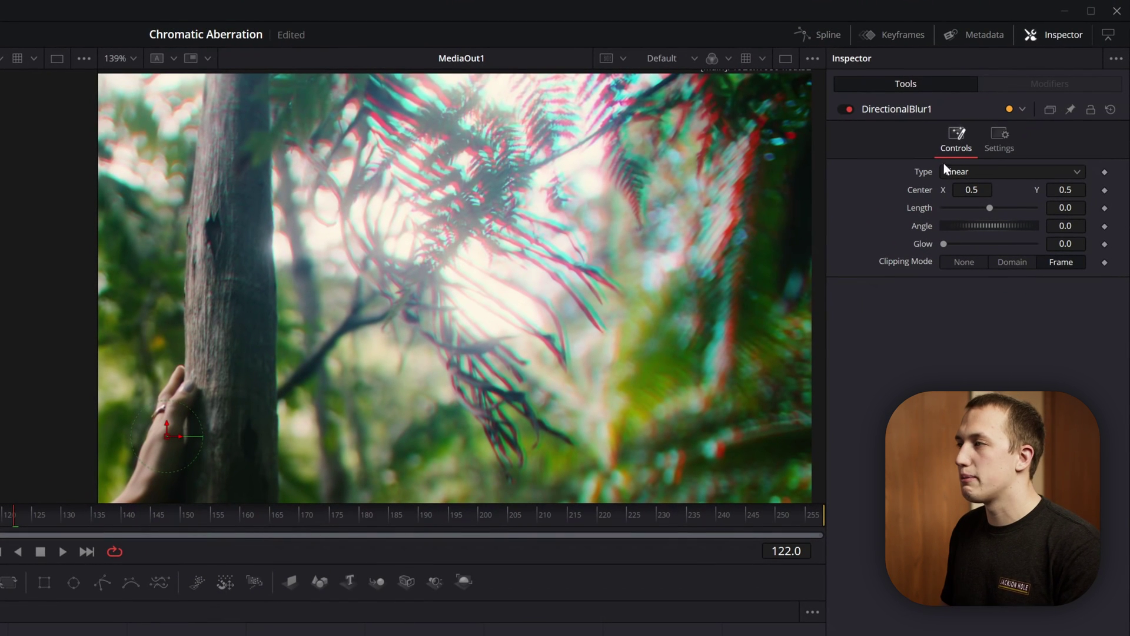
pyautogui.click(954, 172)
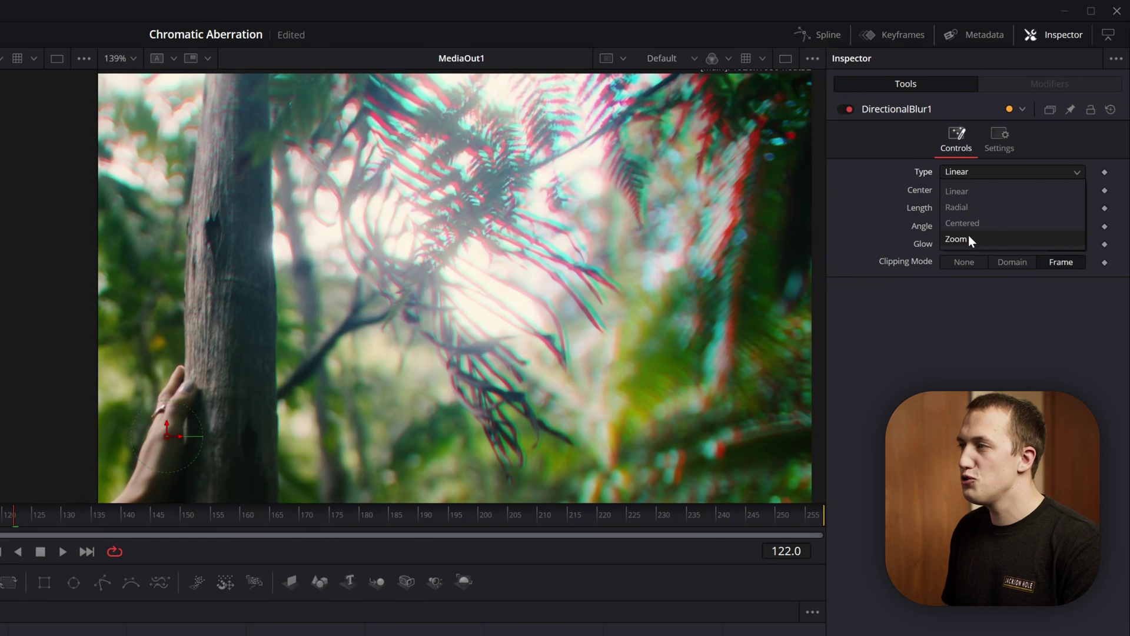
pyautogui.click(969, 236)
pyautogui.moveTo(989, 208); pyautogui.dragTo(993, 208)
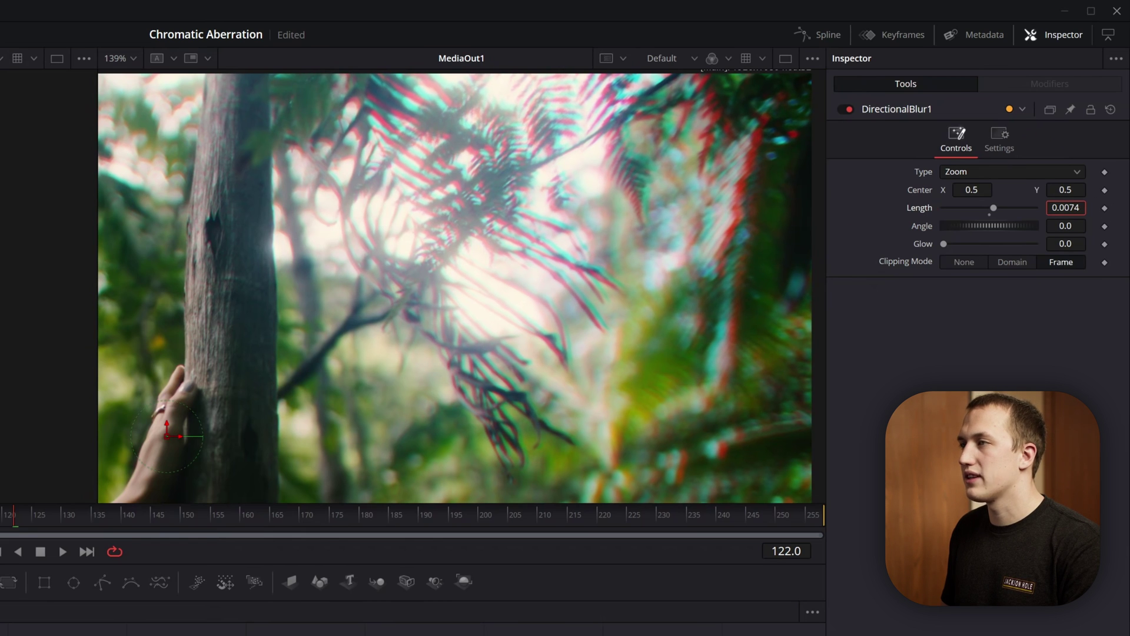
pyautogui.scroll(2, 703, 120)
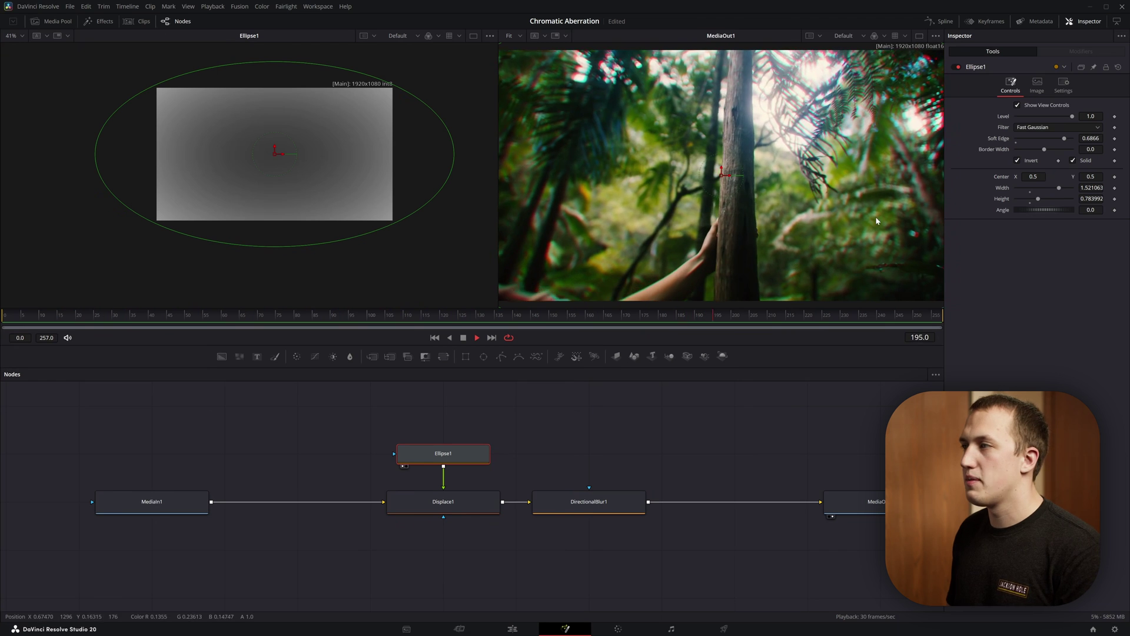
# Stop playback at frame 208 and review the Displace and Directional Blur settings.
pyautogui.press('space')
pyautogui.click(495, 503)
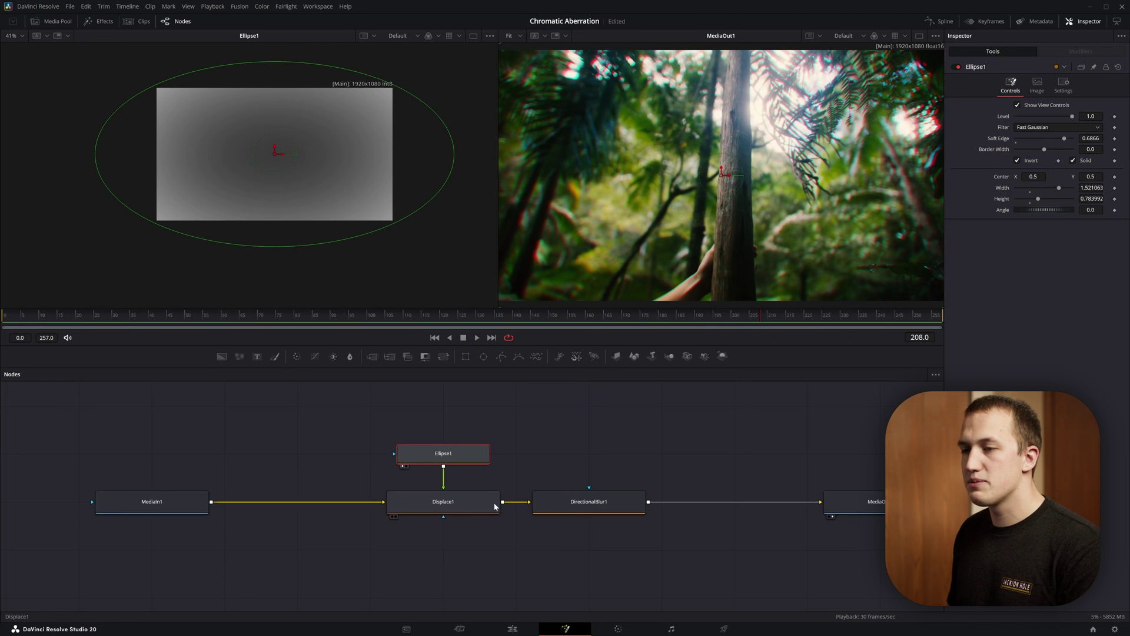
pyautogui.click(611, 511)
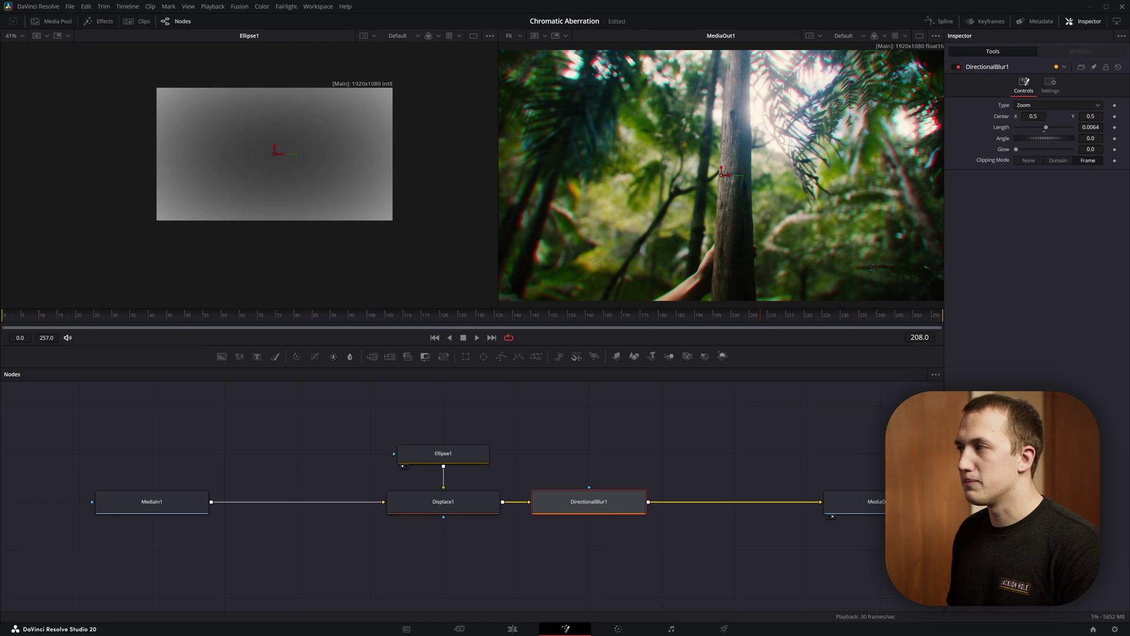
# Clear the Ellipse mask from the second viewer and delete the Ellipse, Displace and Directional Blur nodes.
pyautogui.press('1')
pyautogui.moveTo(543, 453); pyautogui.dragTo(222, 522)
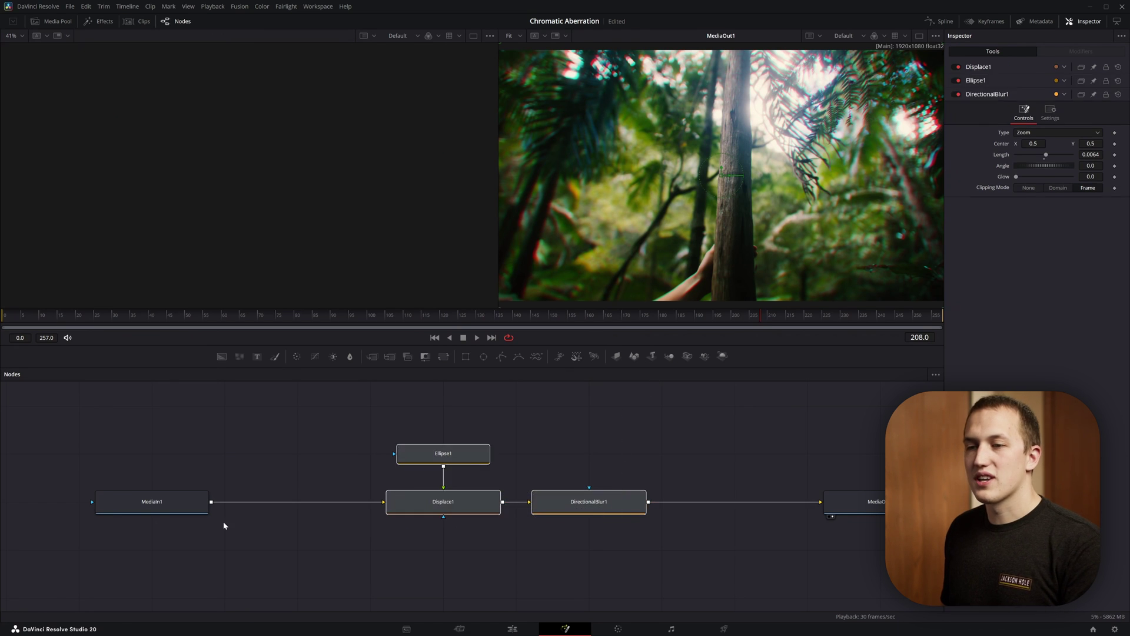
pyautogui.press('Delete')
# Insert the WT - Chromatic Aberration template after MediaIn1 via a 'chrom' tool search.
pyautogui.click(185, 507)
pyautogui.hotkey('shift', 'space')
pyautogui.write('chrom')
pyautogui.press('Down')
pyautogui.press('Down')
pyautogui.press('Down')
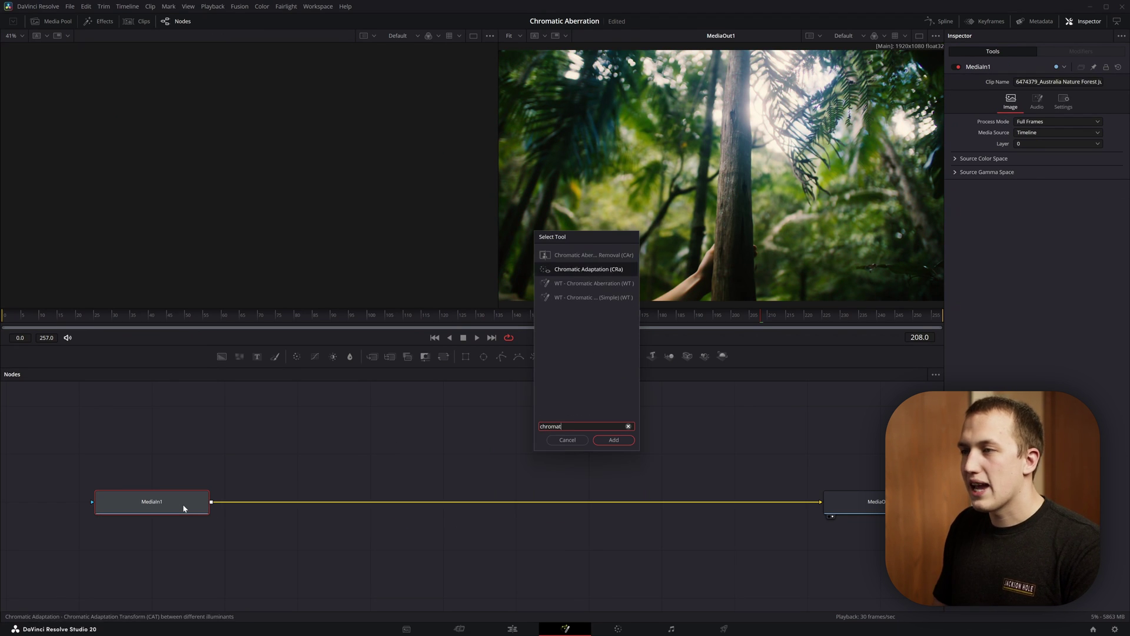
pyautogui.press('Return')
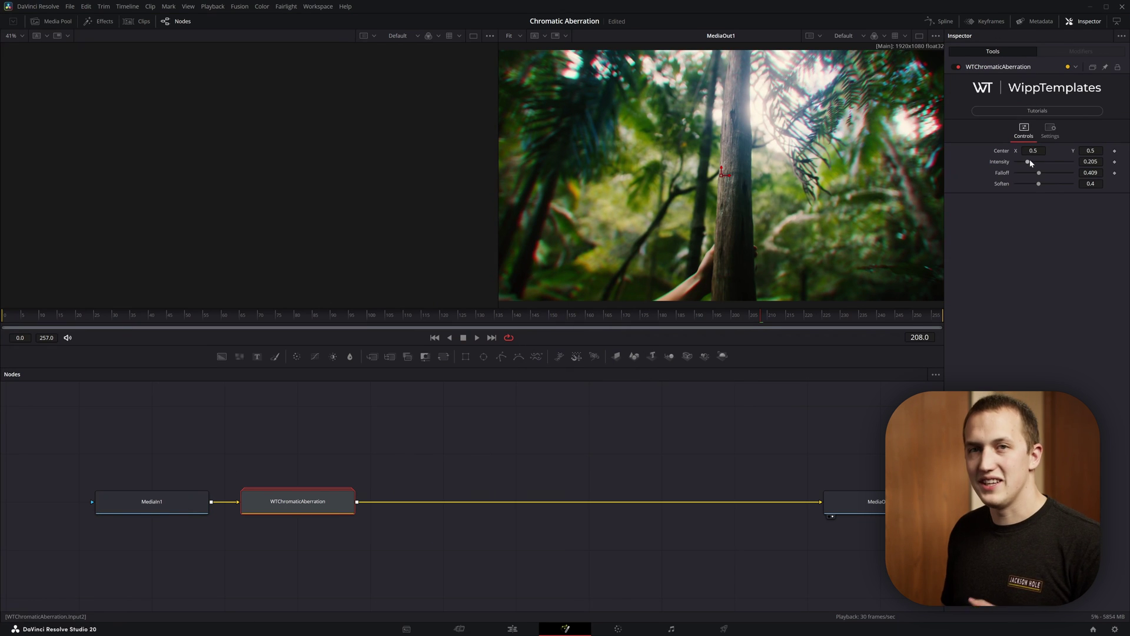
# Replace the WT Chromatic Aberration template with a Prism Blur after MediaIn1.
pyautogui.press('Delete')
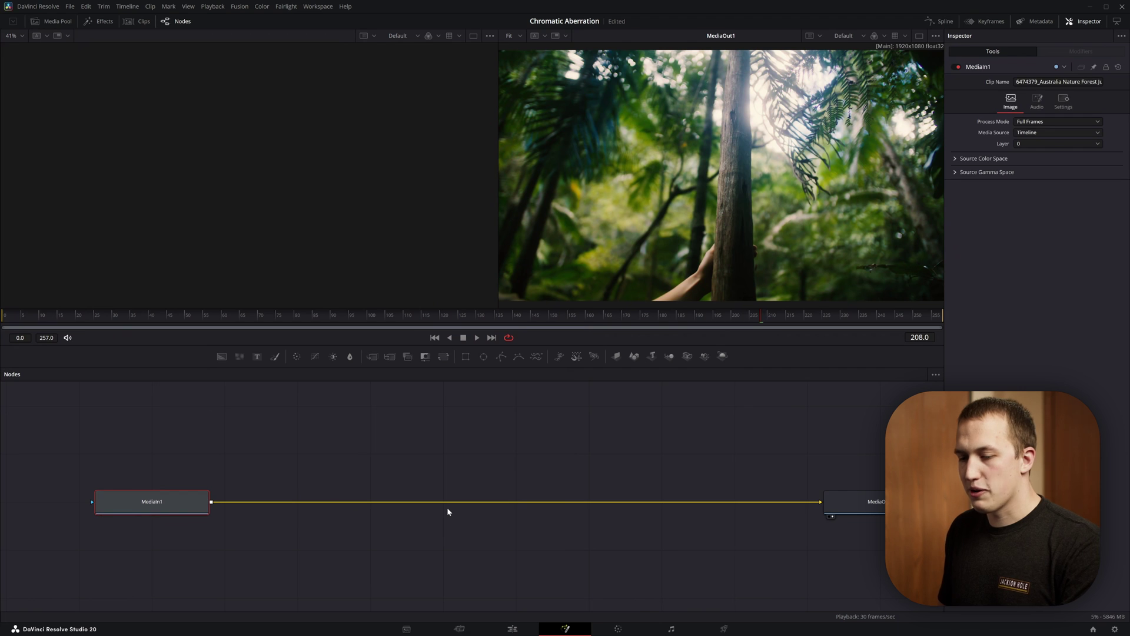
pyautogui.hotkey('shift', 'space')
pyautogui.write('prism')
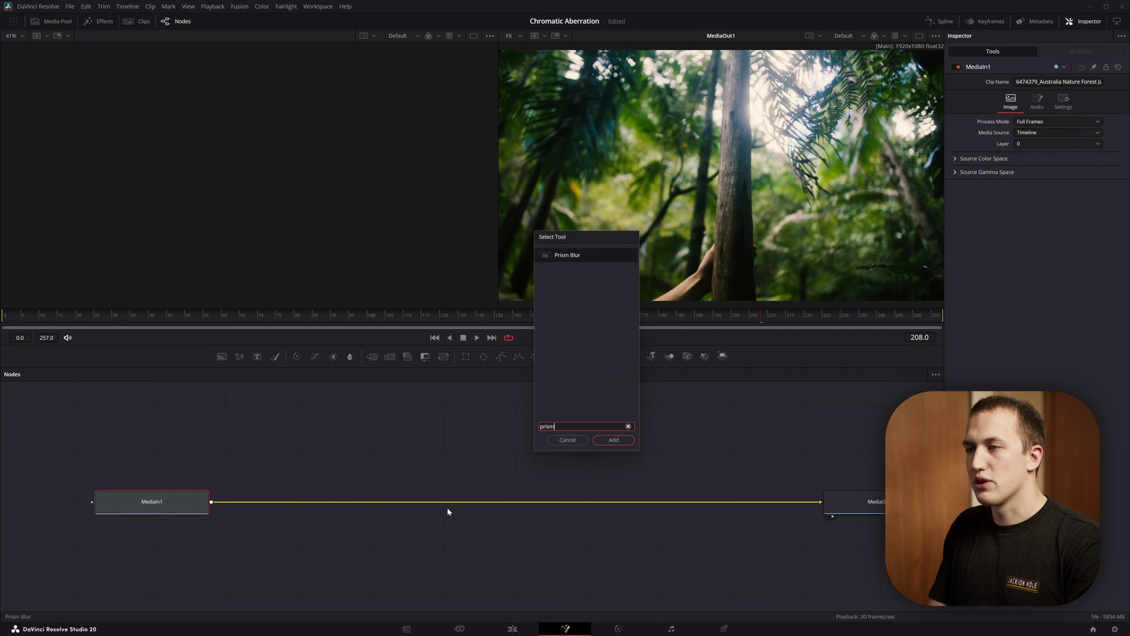
pyautogui.press('Return')
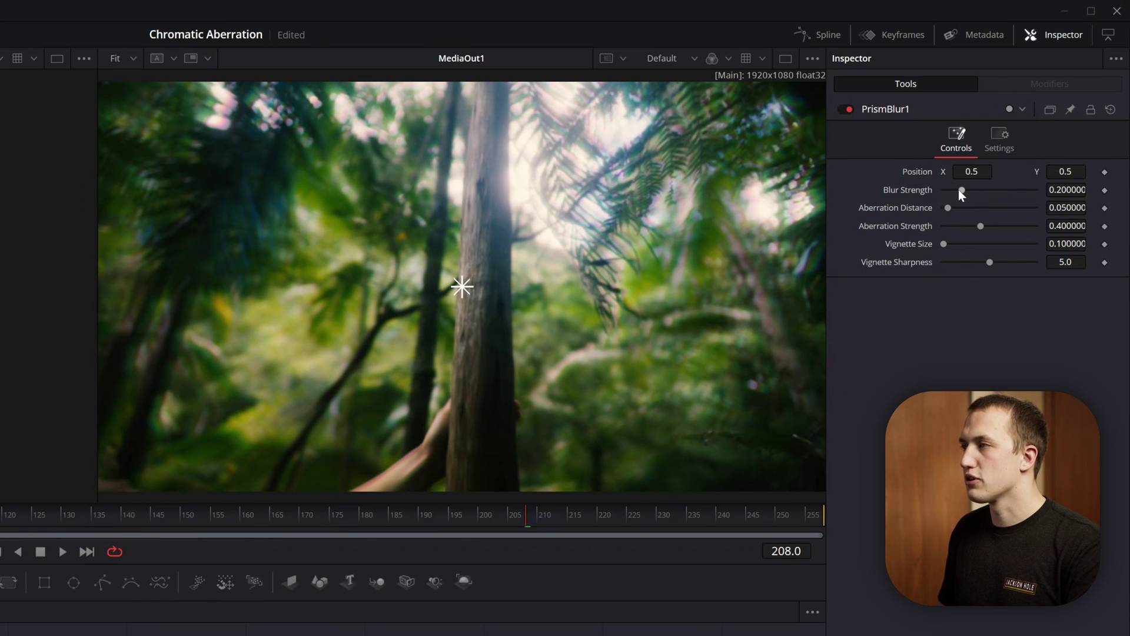
# Give the Prism Blur Blur Strength 0, Aberration Distance 0.016 and Aberration Strength about 0.449.
pyautogui.moveTo(959, 189); pyautogui.dragTo(808, 188)
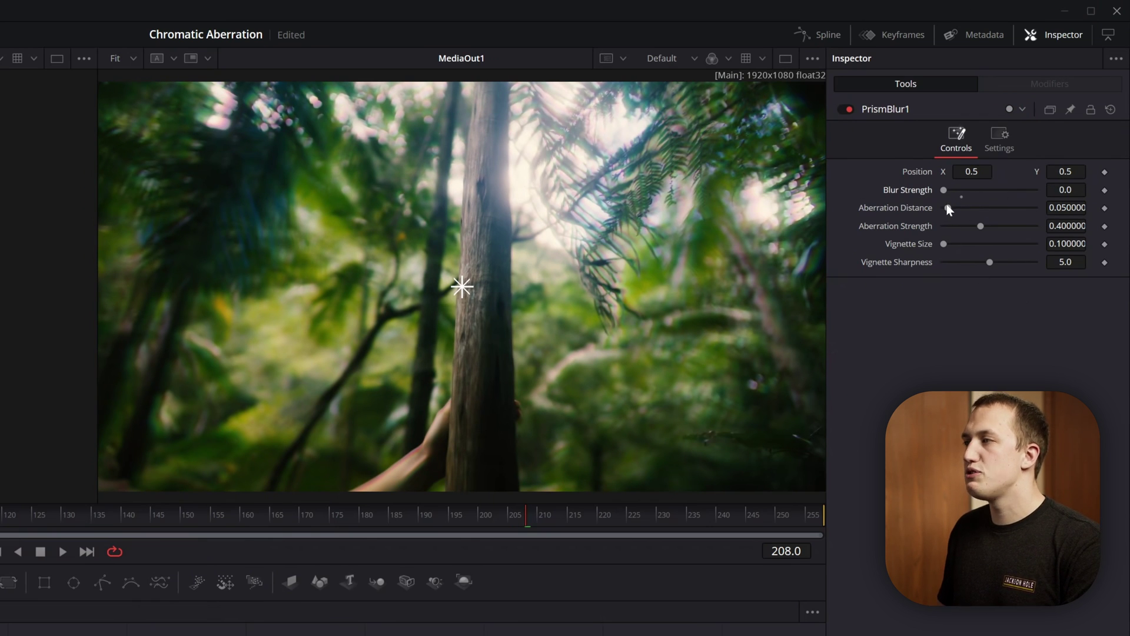
pyautogui.moveTo(948, 209); pyautogui.dragTo(983, 231)
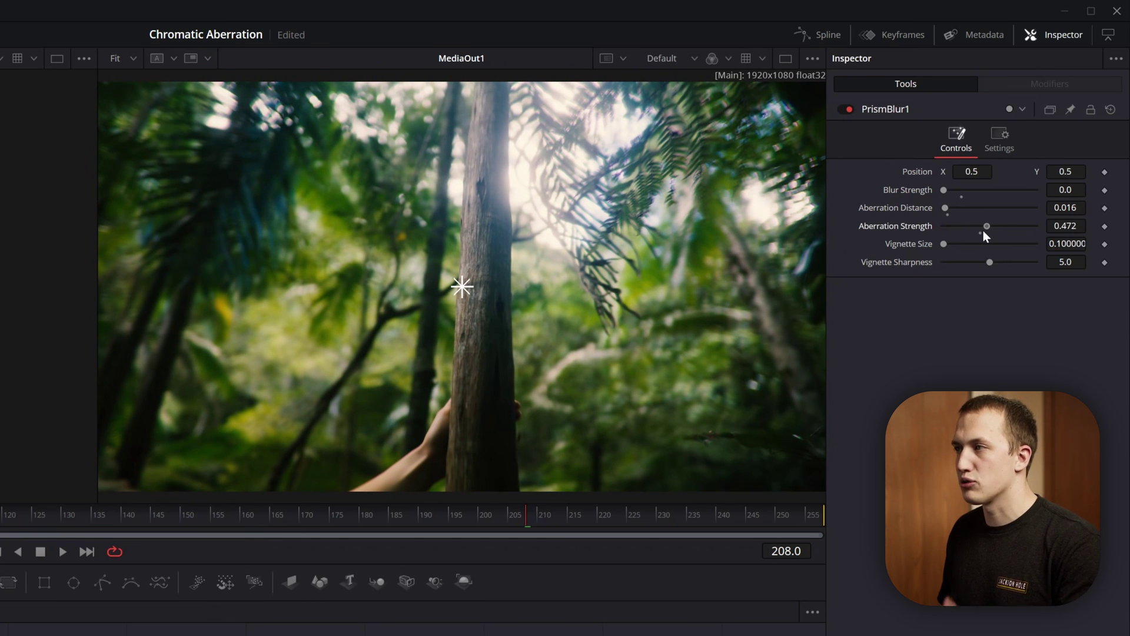
pyautogui.scroll(5, 718, 141)
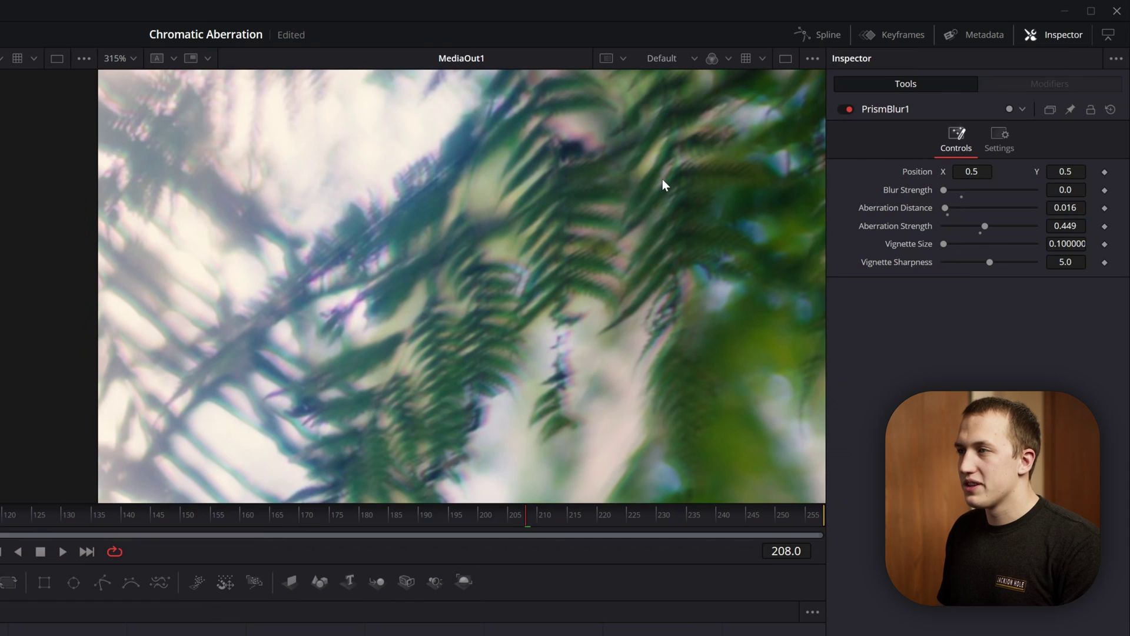
pyautogui.hotkey('ctrl', 'f')
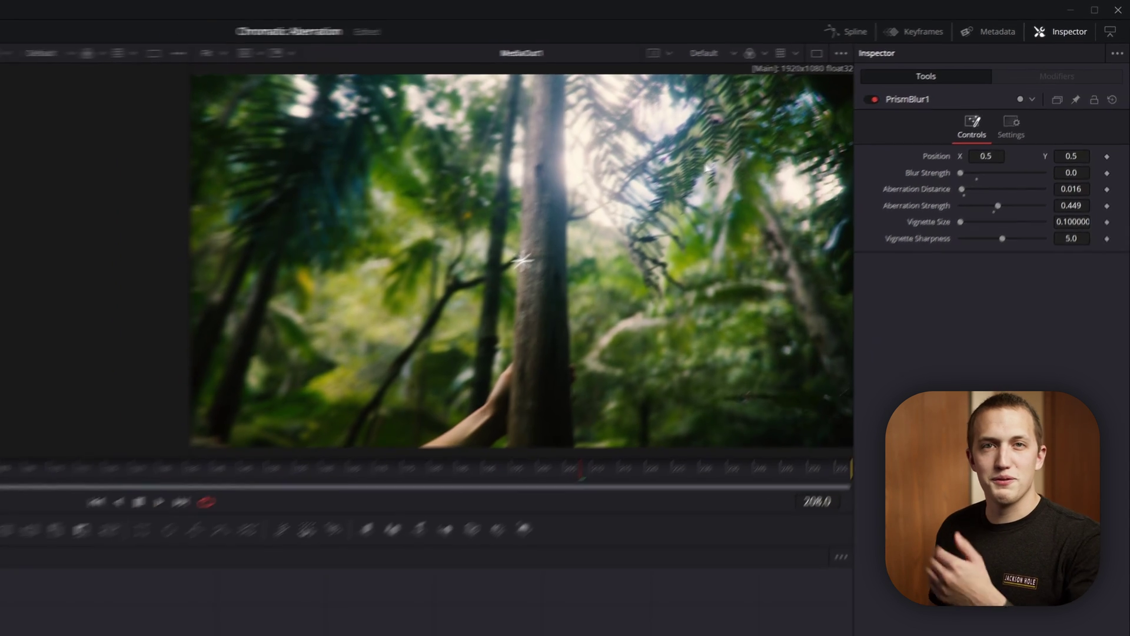